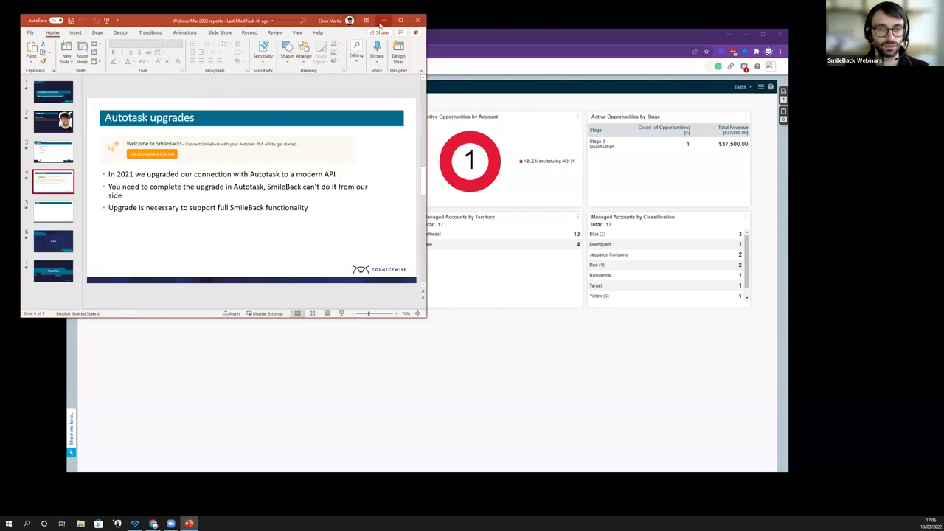
# Step: From SmileBack's account menu, open the Autotask PSA API setup page showing Connected status
pyautogui.click(383, 20)
pyautogui.click(185, 40)
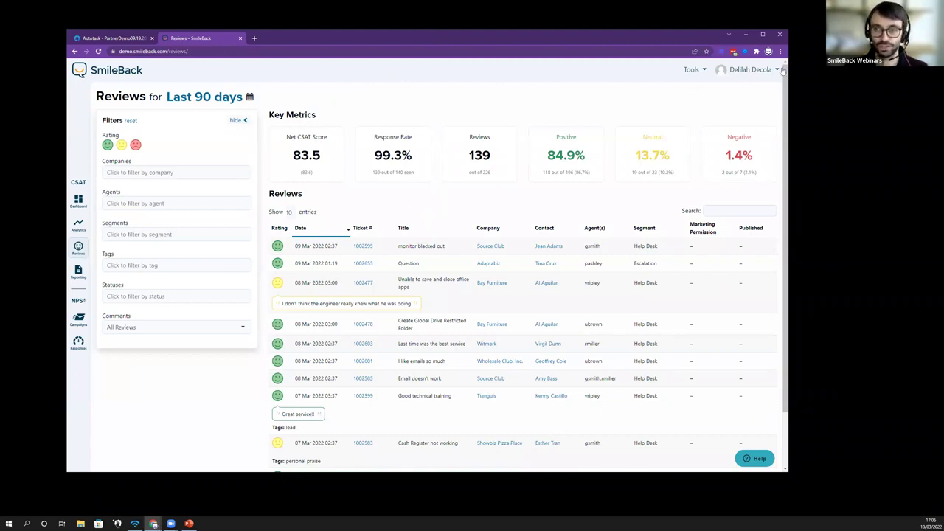
pyautogui.click(753, 72)
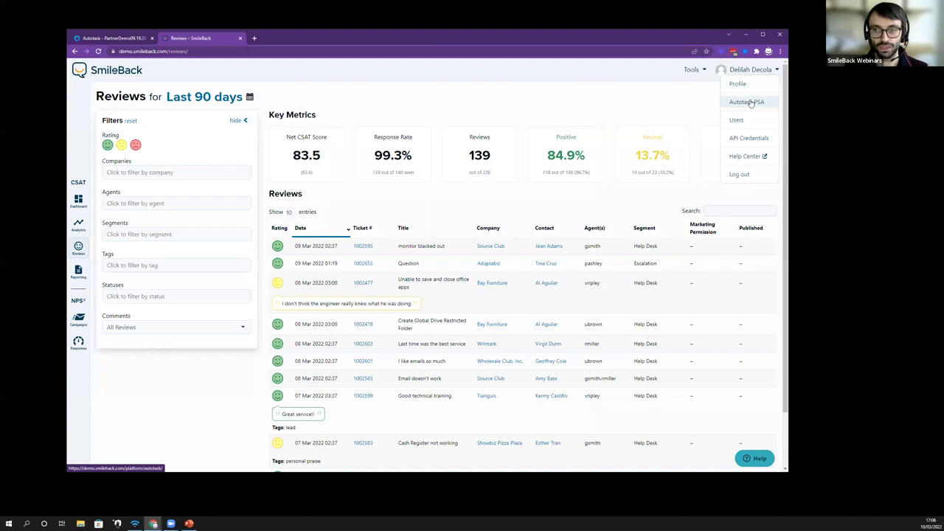
pyautogui.click(629, 110)
pyautogui.hotkey('ctrl', '+')
pyautogui.hotkey('ctrl', '+')
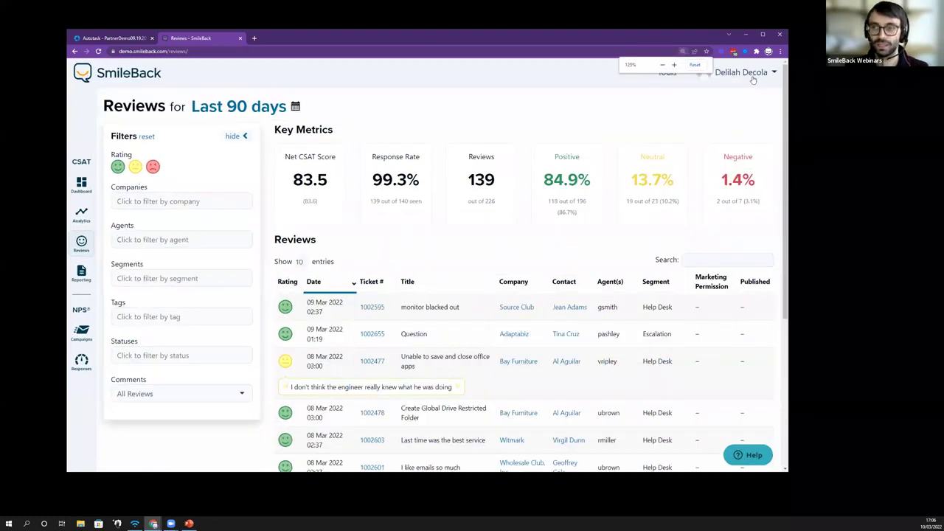
pyautogui.click(742, 72)
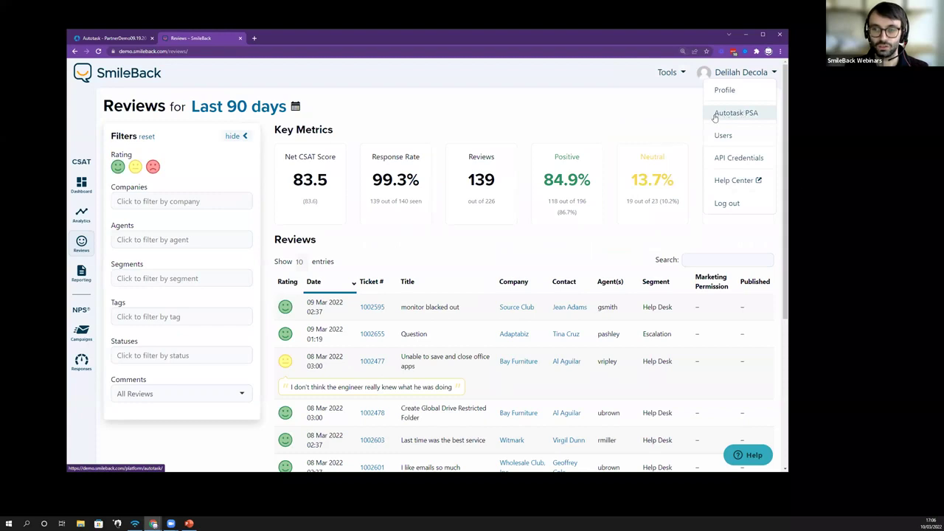
pyautogui.click(736, 113)
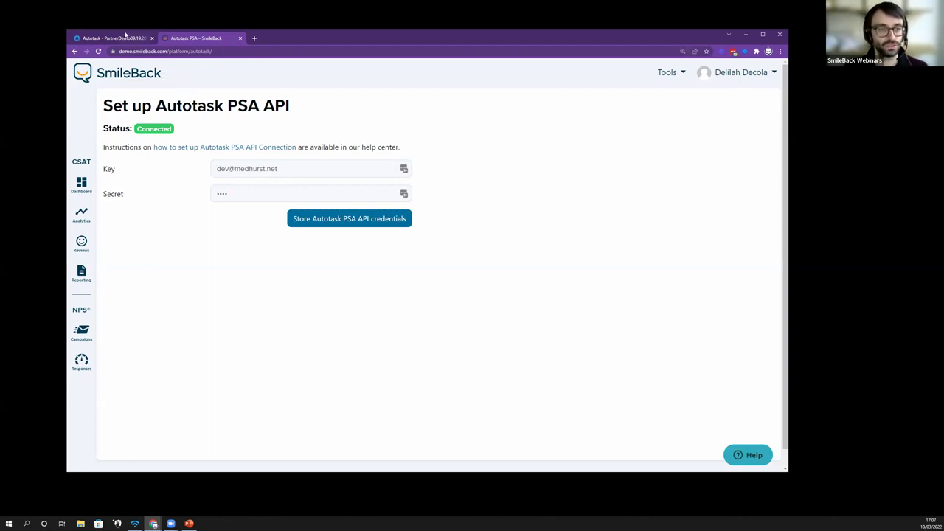
# Step: In Autotask, go via Admin > Extensions & Integrations > Other Extensions & Tools to the Integration Center
pyautogui.click(127, 36)
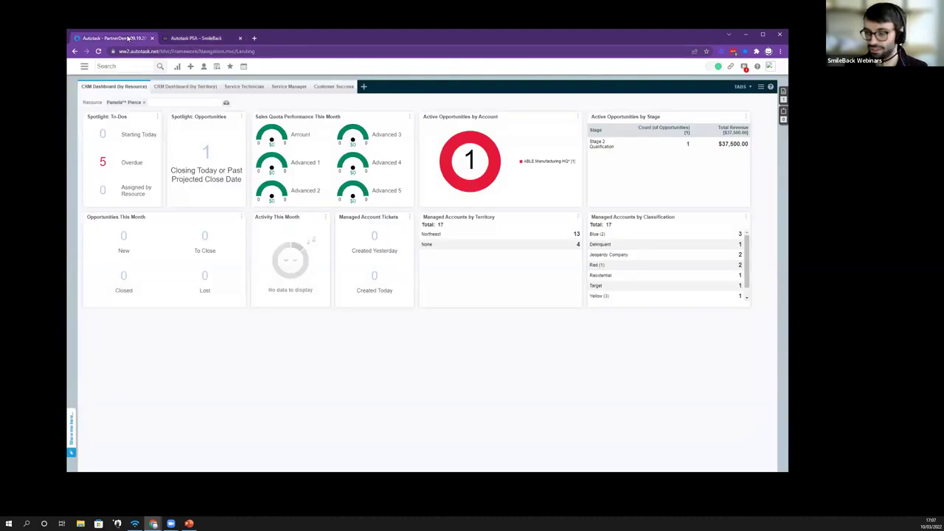
pyautogui.click(85, 66)
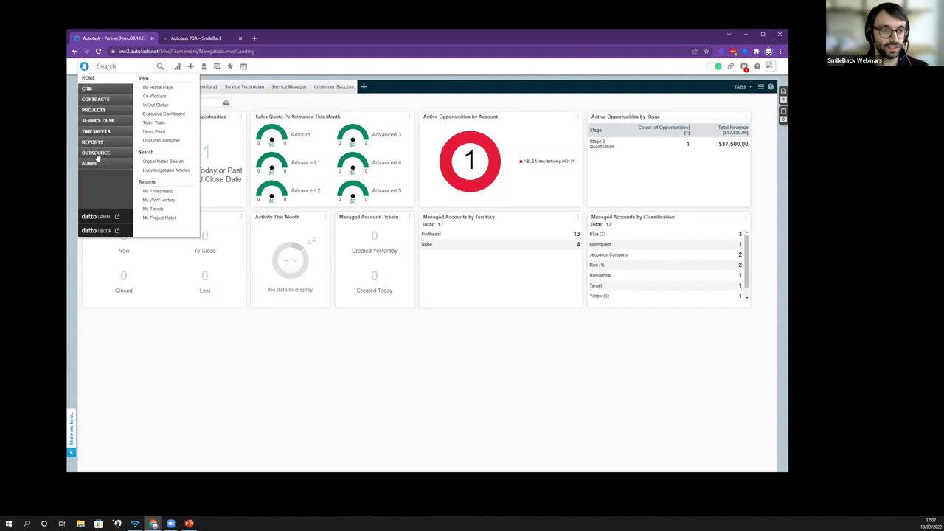
pyautogui.moveTo(99, 165)
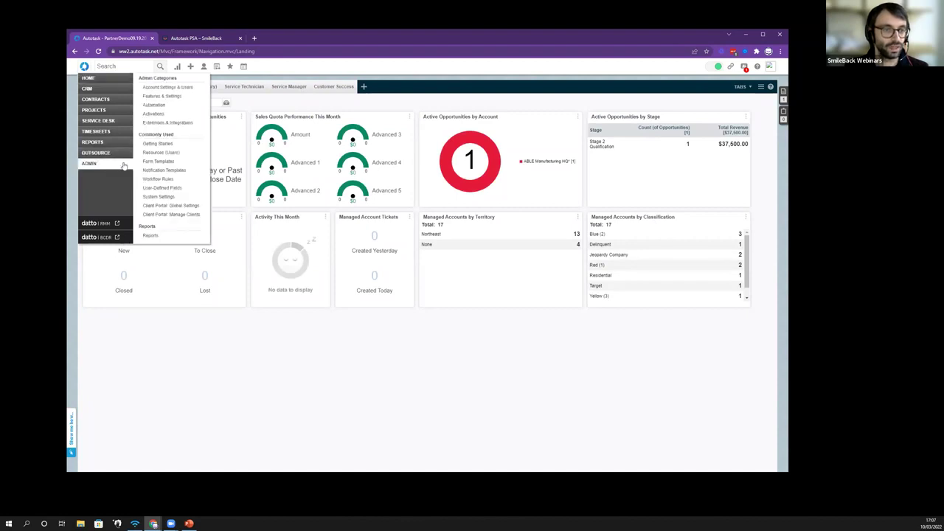
pyautogui.click(172, 124)
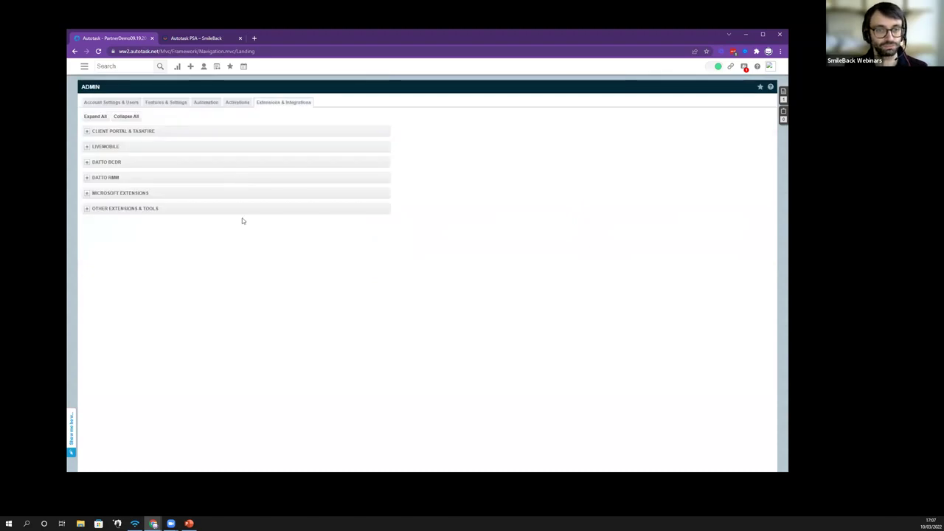
pyautogui.hotkey('ctrl', '+')
pyautogui.hotkey('ctrl', '+')
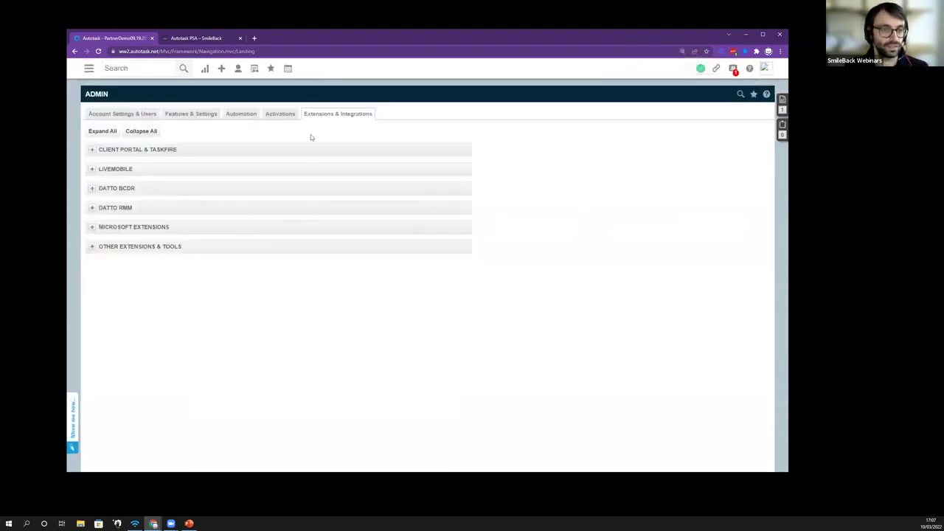
pyautogui.click(92, 246)
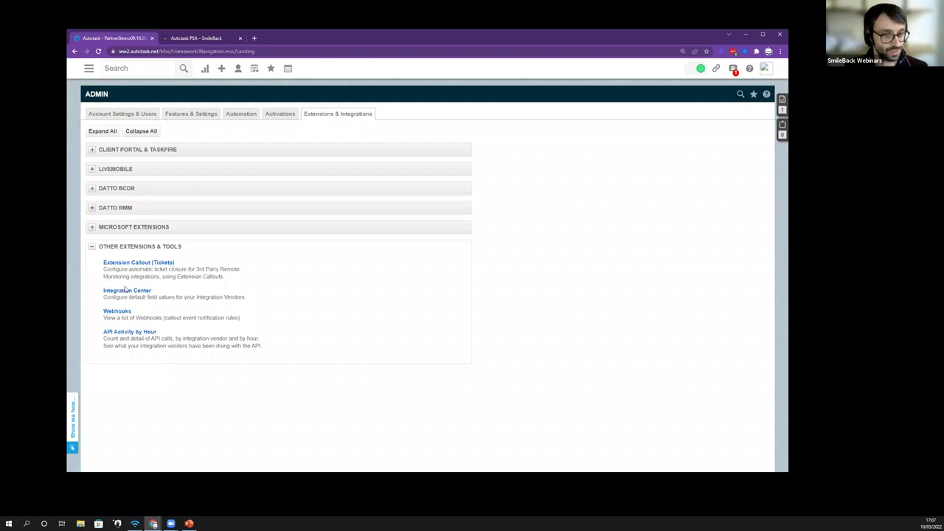
pyautogui.click(127, 291)
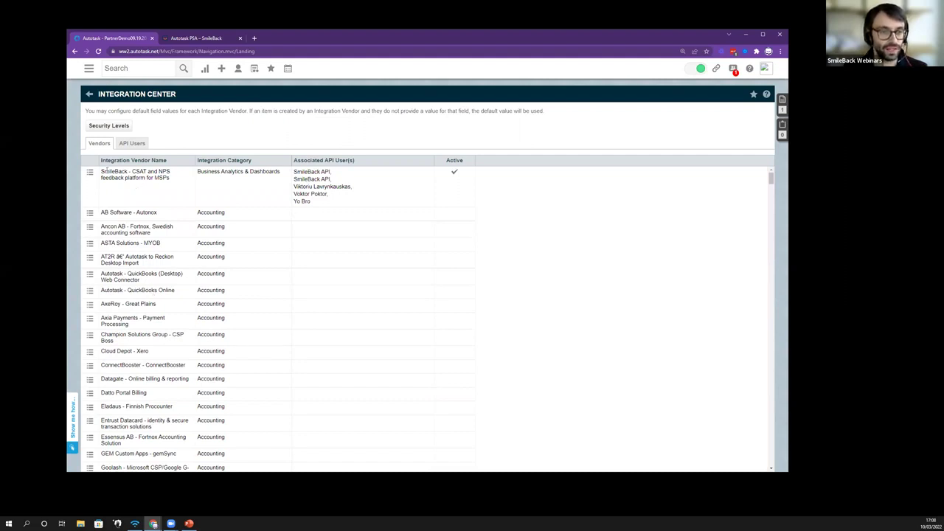
# Step: Start a blank Add API User form from the SmileBack vendor row, then return to SmileBack
pyautogui.moveTo(90, 174)
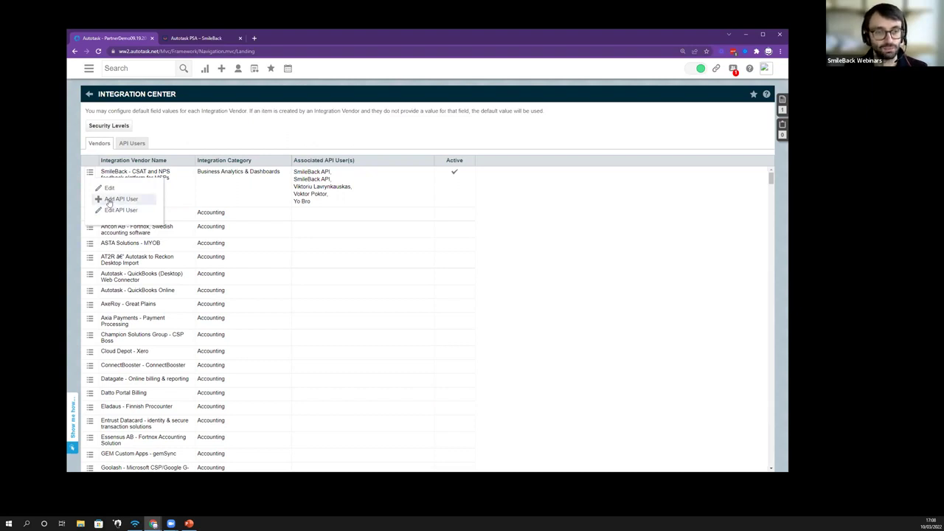
pyautogui.click(121, 199)
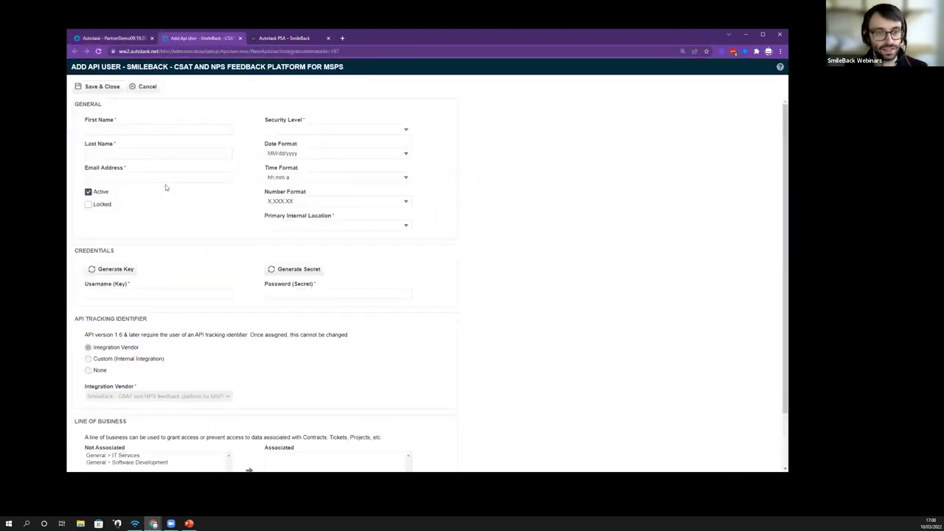
pyautogui.scroll(-1, 168, 181)
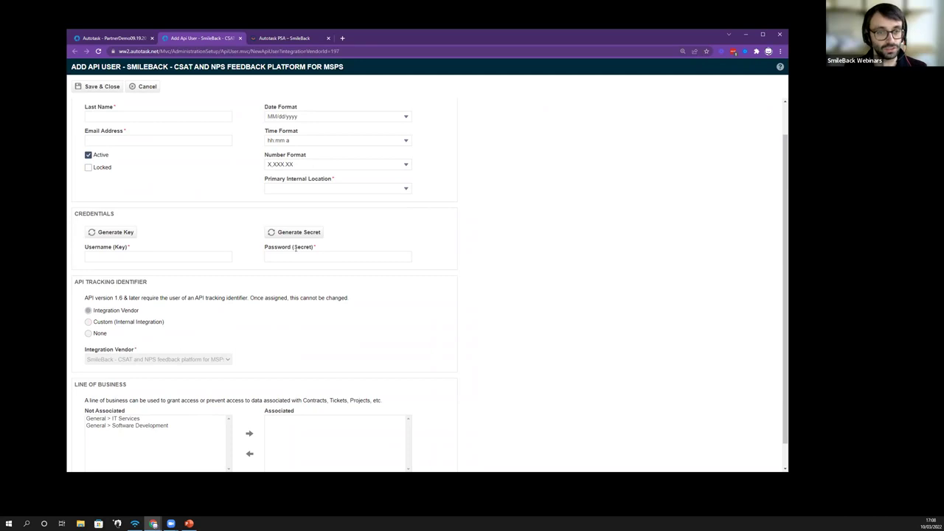
pyautogui.click(284, 37)
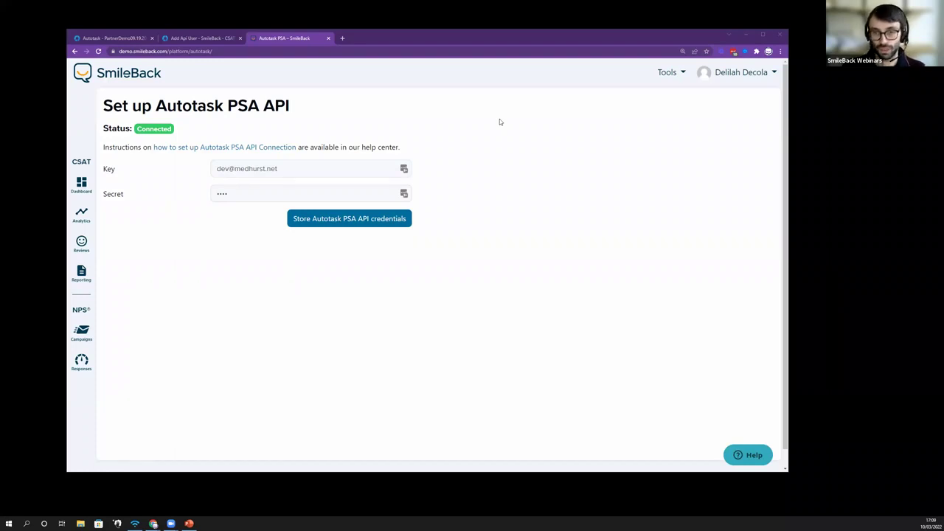
# Step: Generate a new survey snippet without a logo and preview it on the Email tab
pyautogui.click(662, 73)
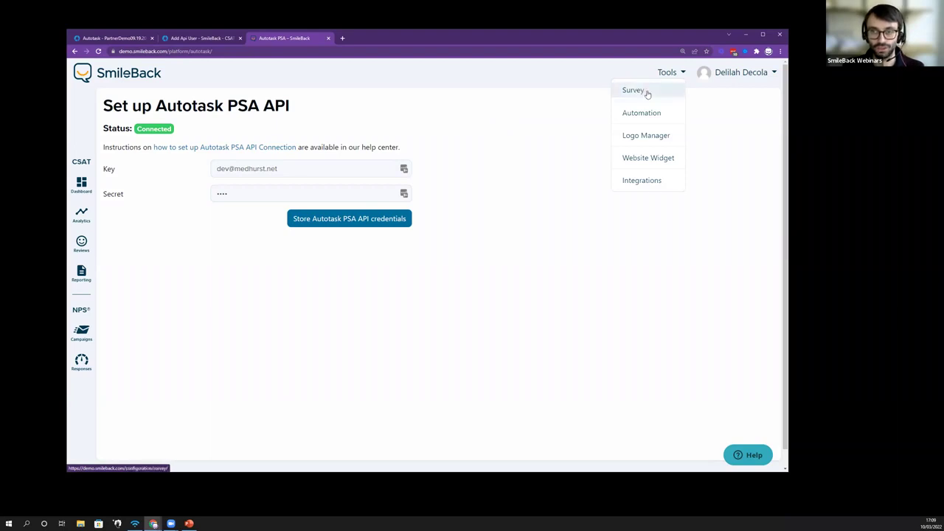
pyautogui.click(643, 91)
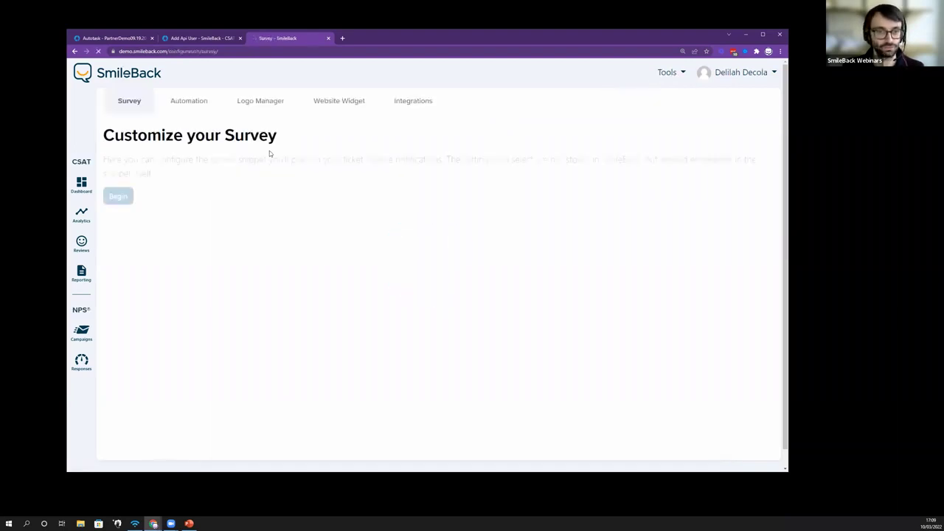
pyautogui.click(126, 196)
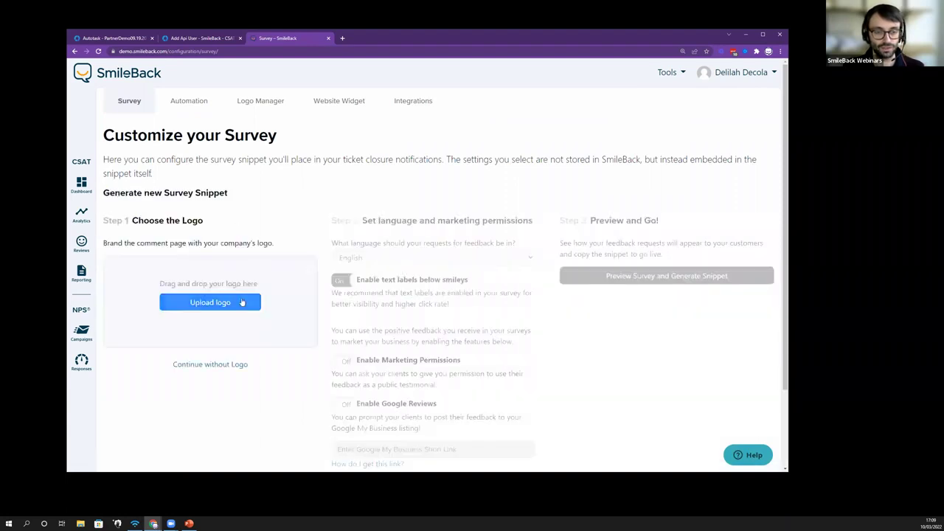
pyautogui.click(242, 302)
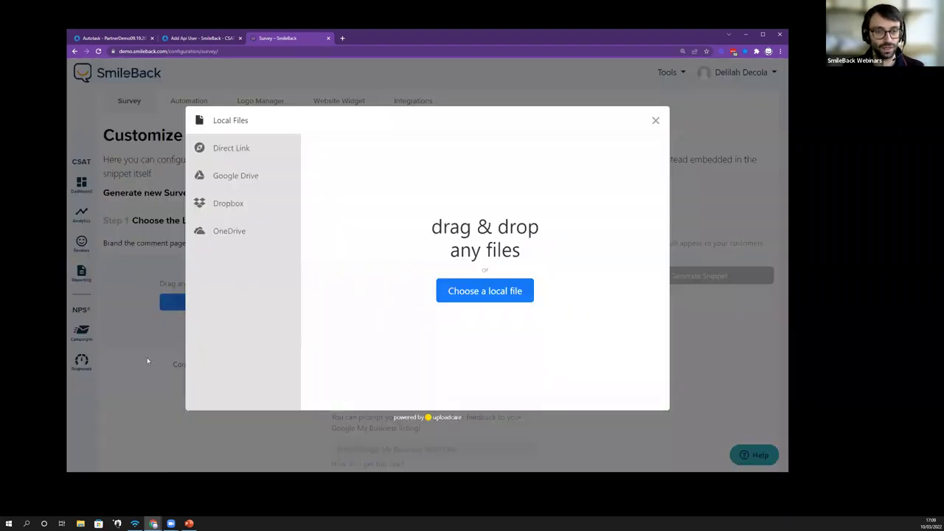
pyautogui.click(655, 120)
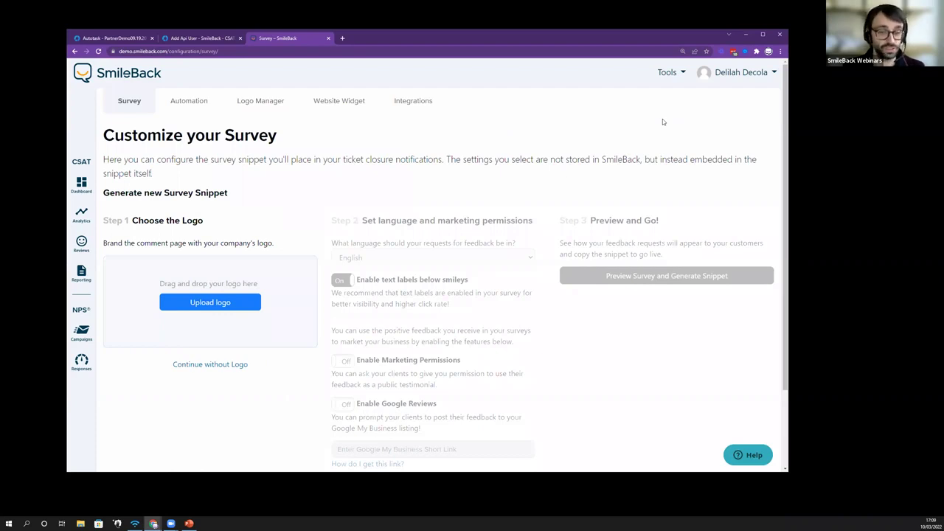
pyautogui.click(221, 366)
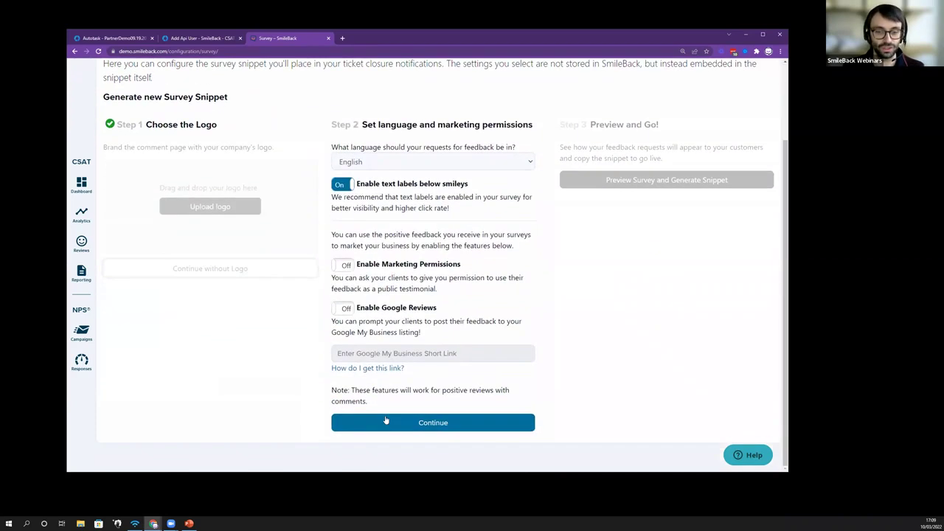
pyautogui.click(388, 422)
pyautogui.click(649, 185)
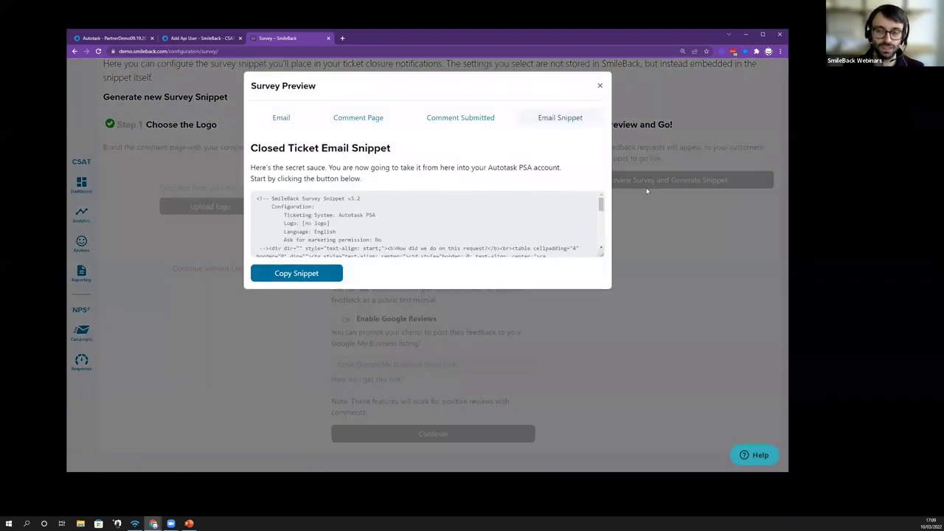
pyautogui.click(285, 119)
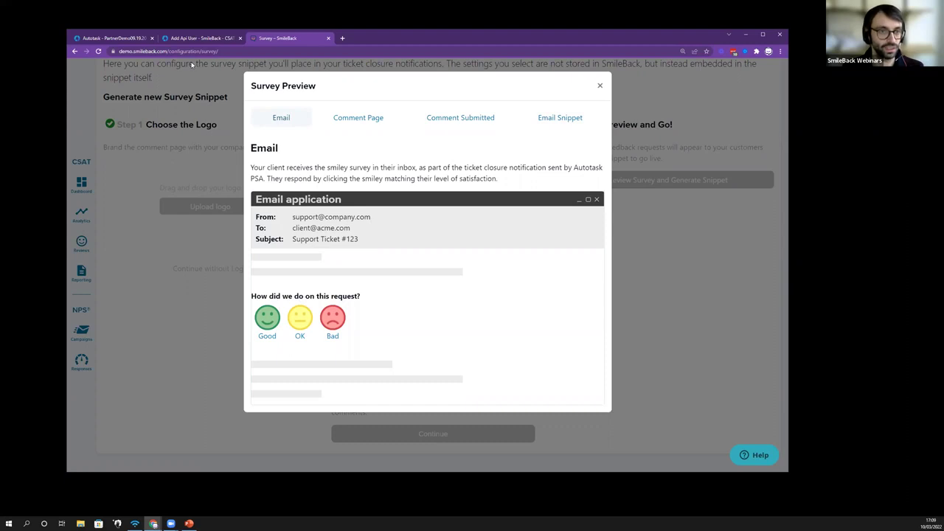
# Step: Open Autotask's Admin > Workflow Rules list and highlight the Closed ticket CSAT survey rule
pyautogui.click(129, 41)
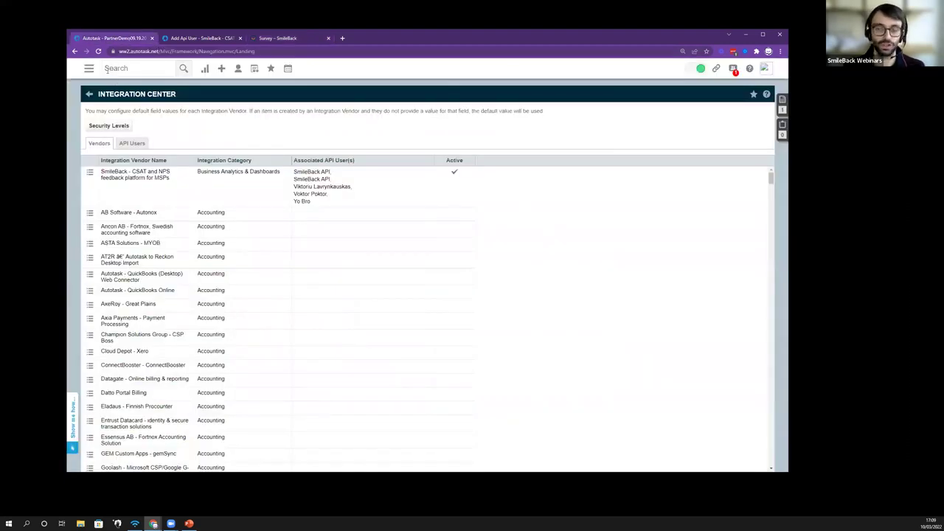
pyautogui.moveTo(91, 69)
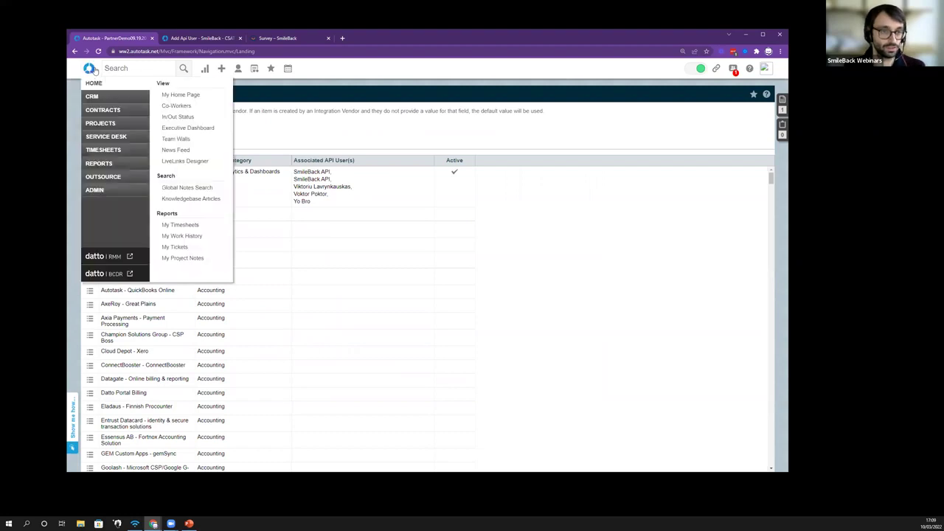
pyautogui.moveTo(105, 191)
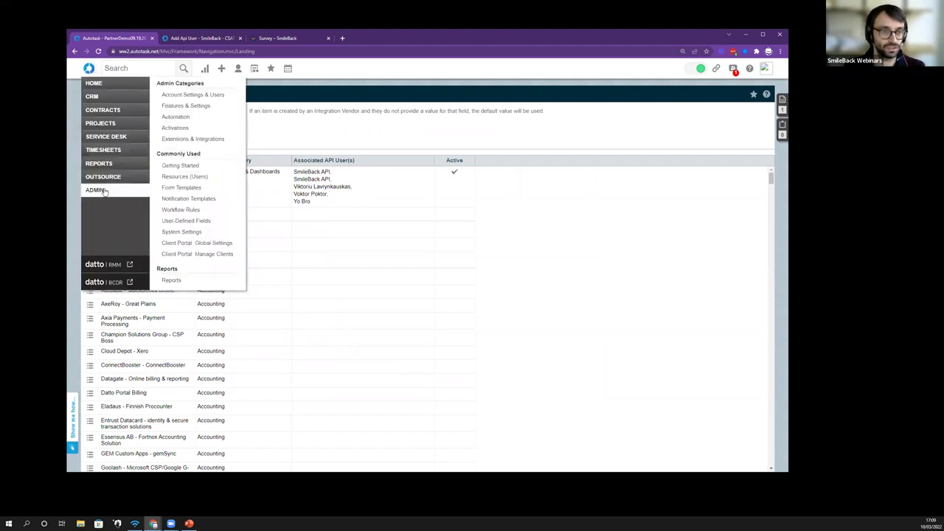
pyautogui.click(182, 212)
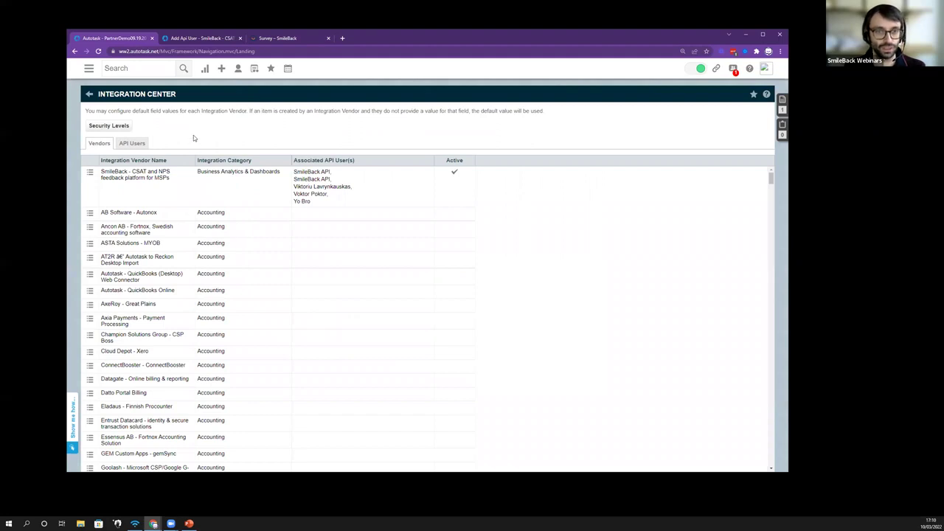
pyautogui.moveTo(88, 69)
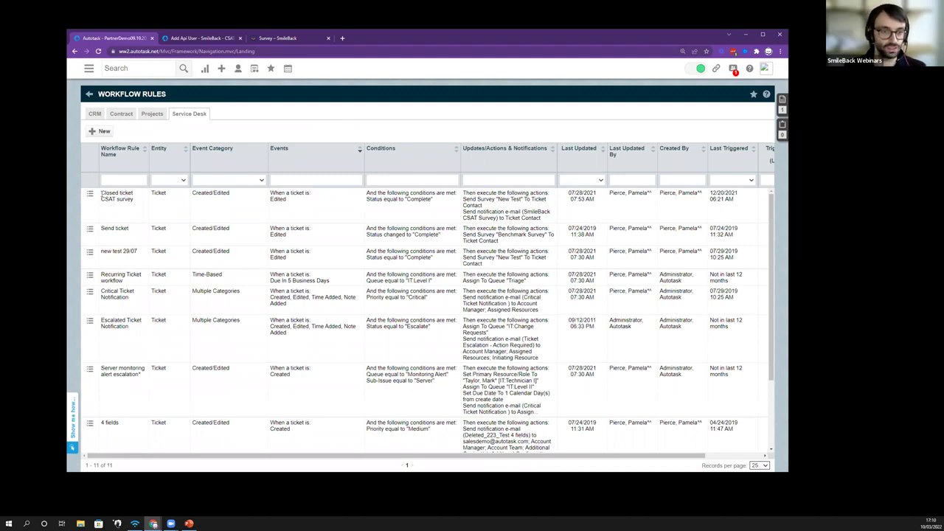
pyautogui.moveTo(101, 194); pyautogui.dragTo(132, 205)
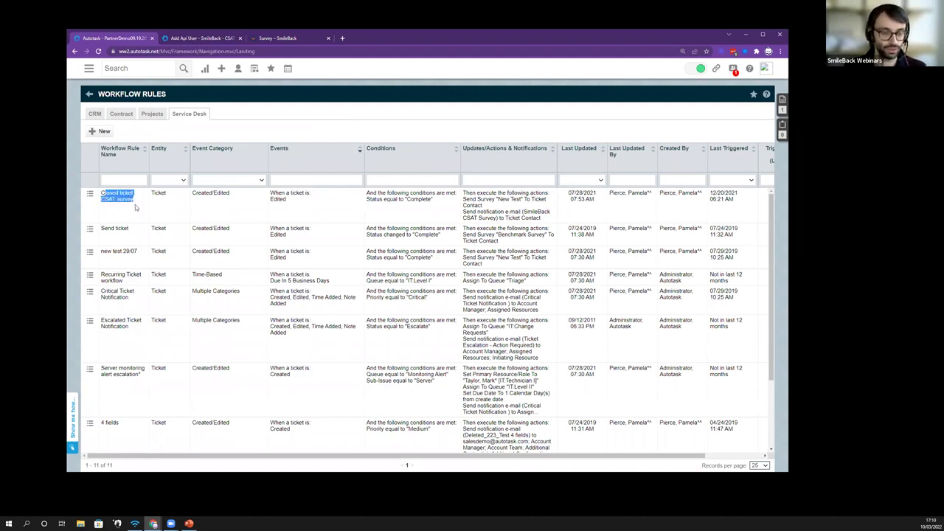
pyautogui.click(134, 204)
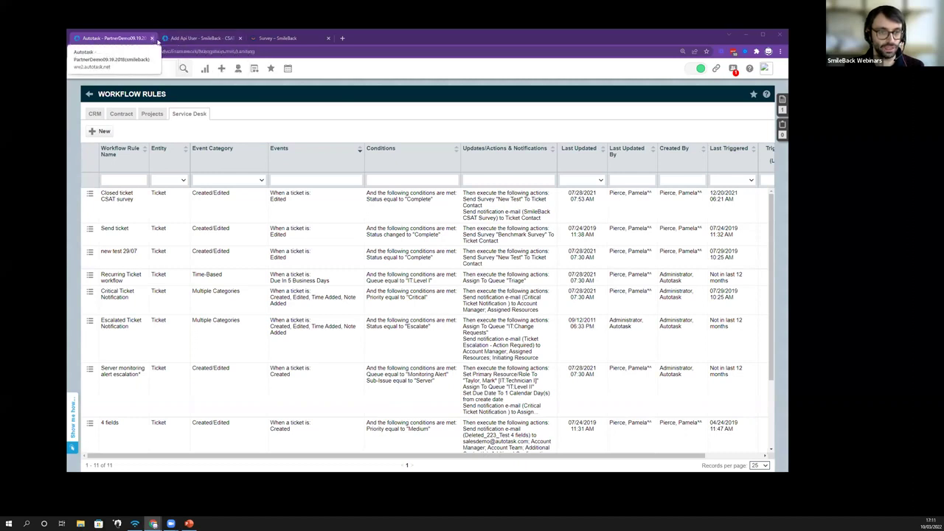
# Step: Close SmileBack's Survey Preview and go to Campaigns in the NPS sidebar
pyautogui.click(269, 39)
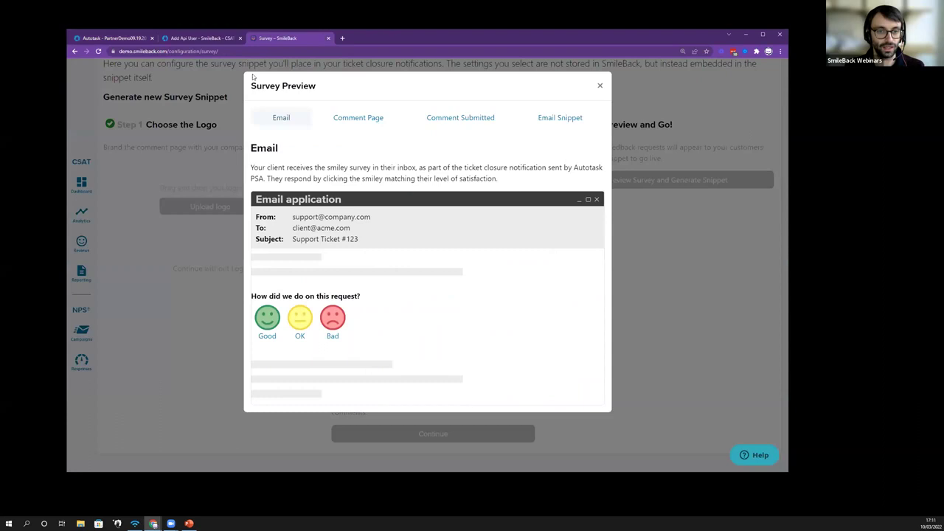
pyautogui.click(599, 86)
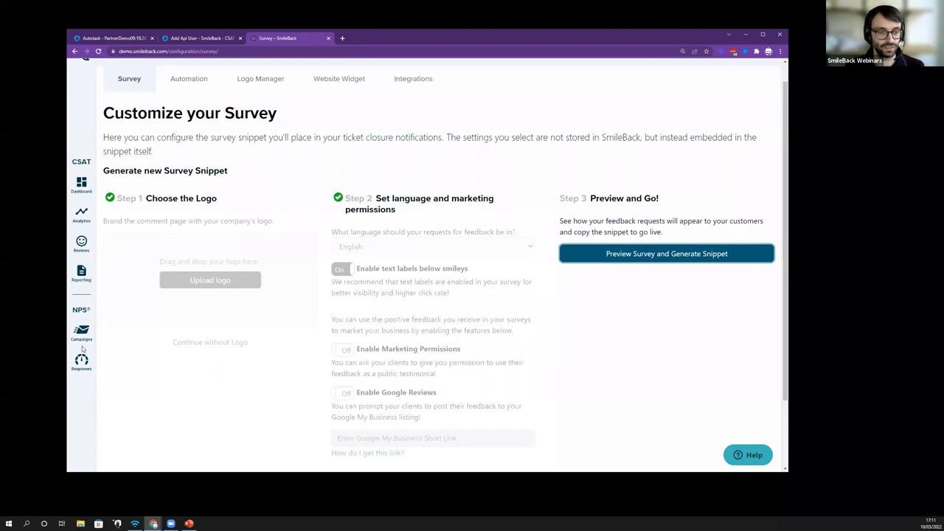
pyautogui.scroll(1, 84, 346)
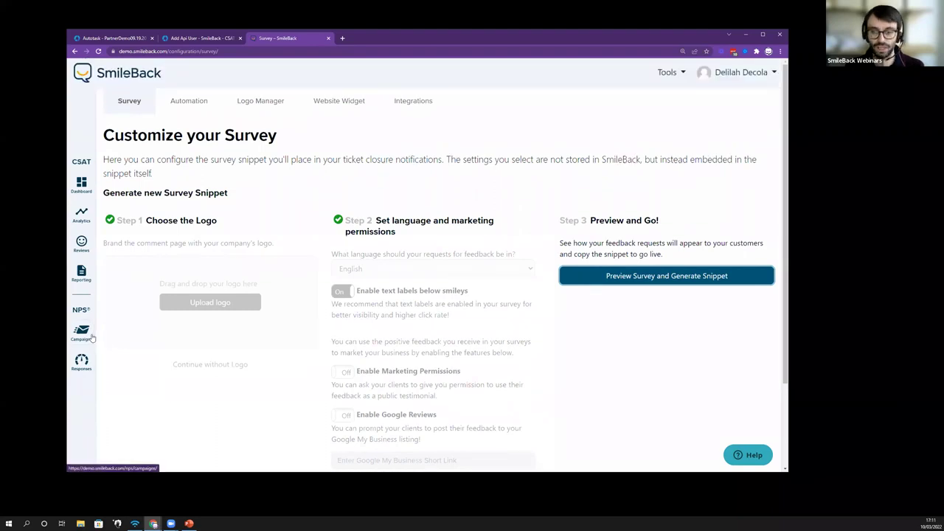
pyautogui.click(87, 336)
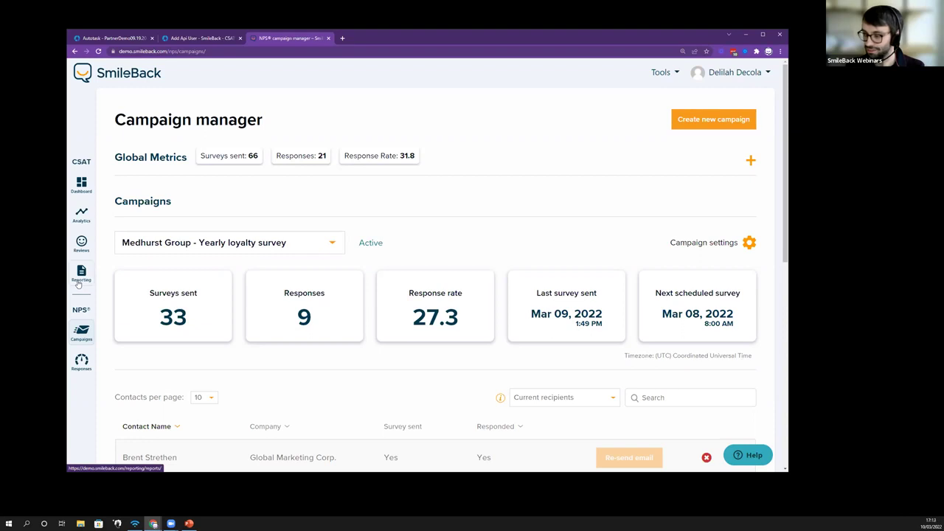
# Step: Review the NPS campaign metrics: 66 surveys sent, 21 responses, 31.8 response rate
pyautogui.scroll(-1, 78, 284)
pyautogui.scroll(1, 77, 284)
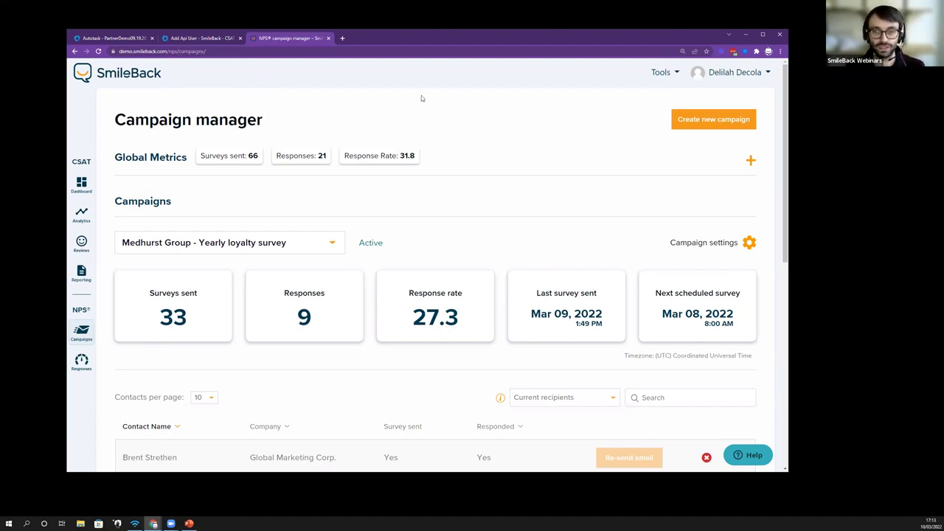
# Step: Create NPS campaign 'Test123' repeating every 3 month with re-send to non-responders, and save
pyautogui.click(693, 120)
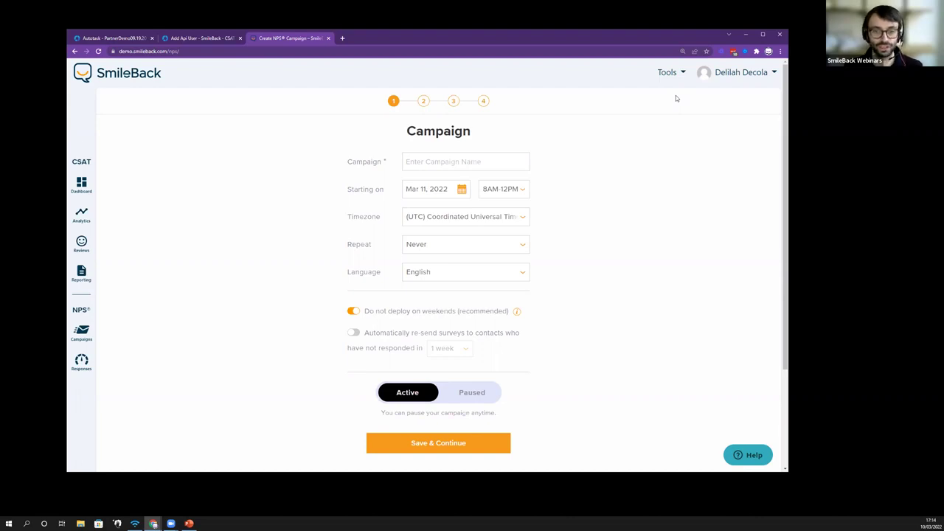
pyautogui.click(508, 161)
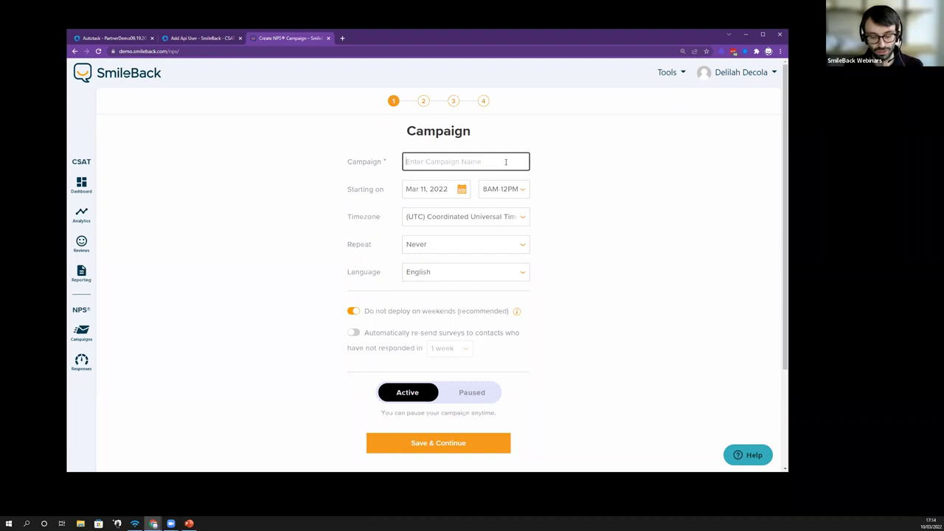
pyautogui.write('Test123')
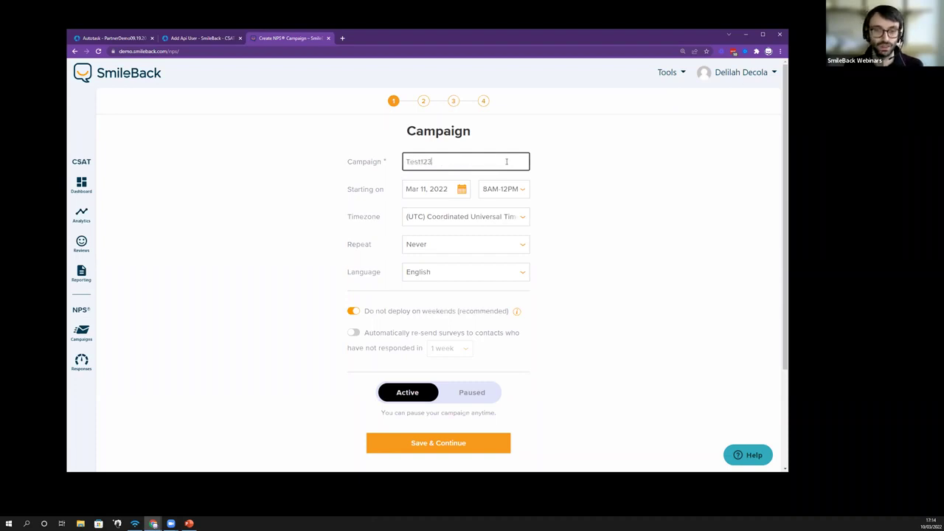
pyautogui.click(429, 243)
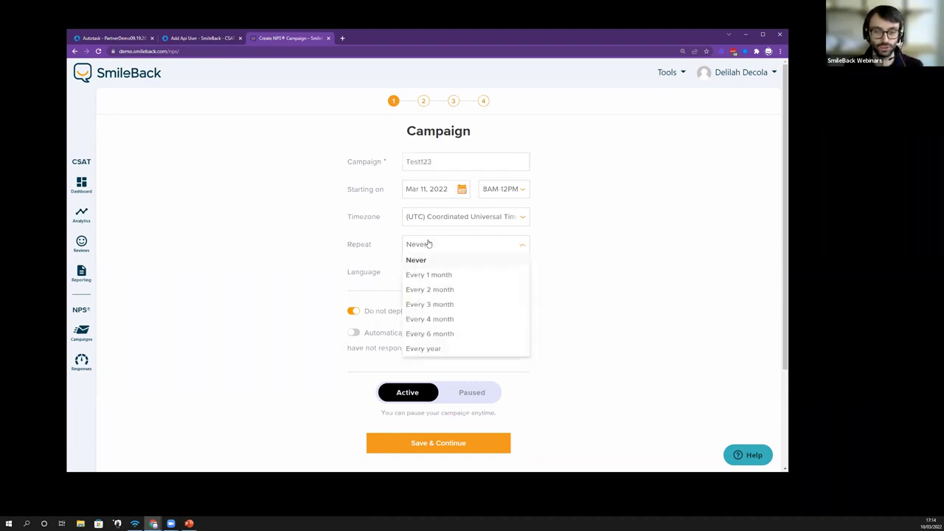
pyautogui.click(440, 306)
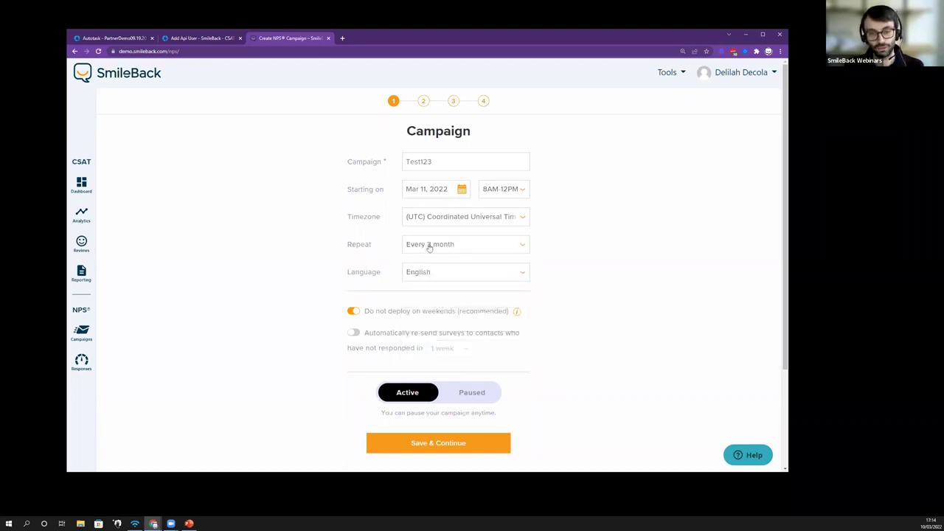
pyautogui.click(354, 333)
pyautogui.click(472, 441)
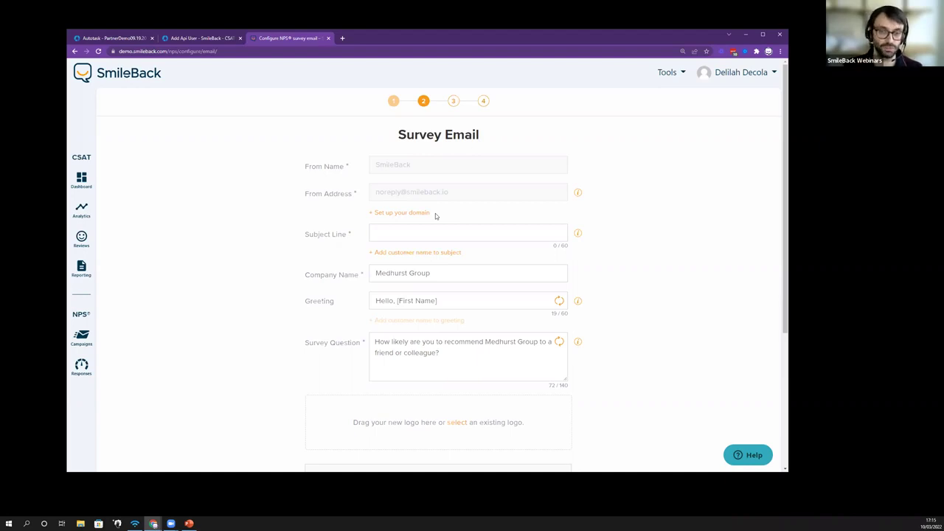
# Step: Enter 'How are we doing?' in the survey email's Subject Line
pyautogui.click(434, 227)
pyautogui.write('How are w')
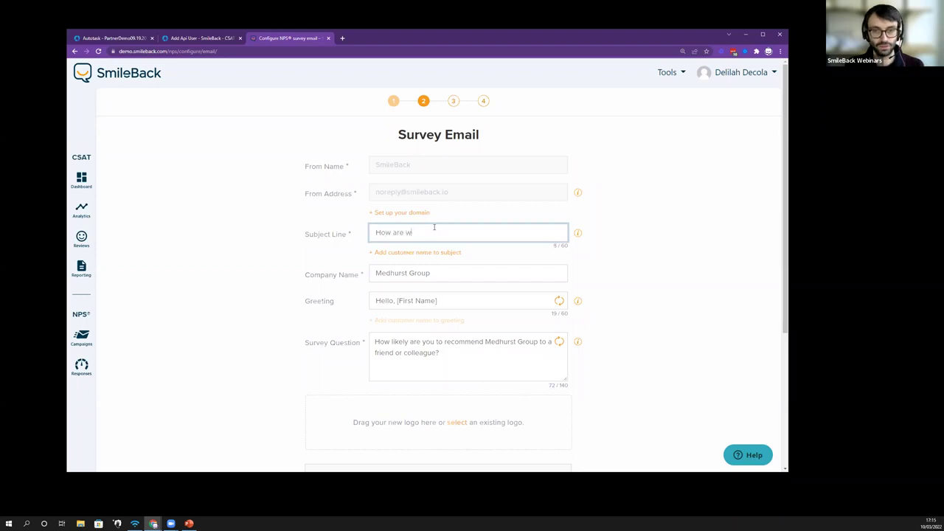
pyautogui.write('e doing?')
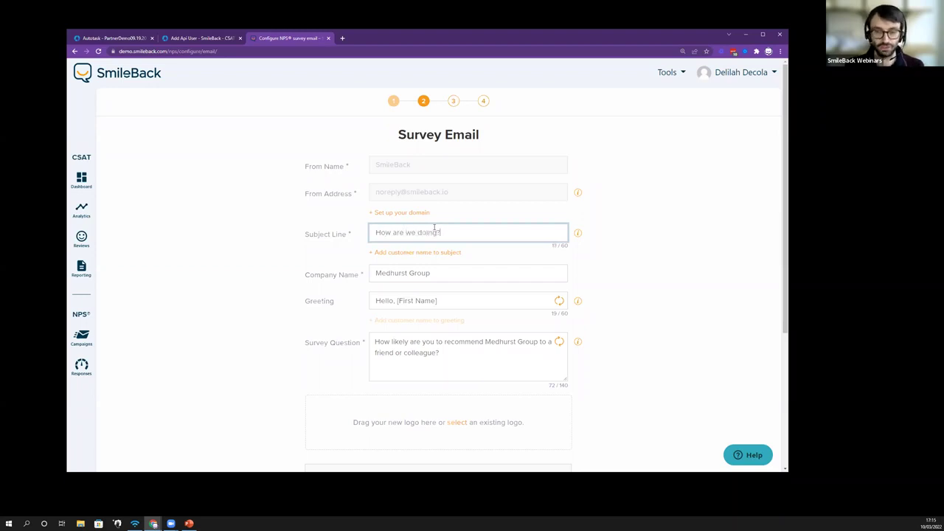
# Step: Add the [First Name] placeholder and move it to the start of the subject line
pyautogui.scroll(-1, 395, 287)
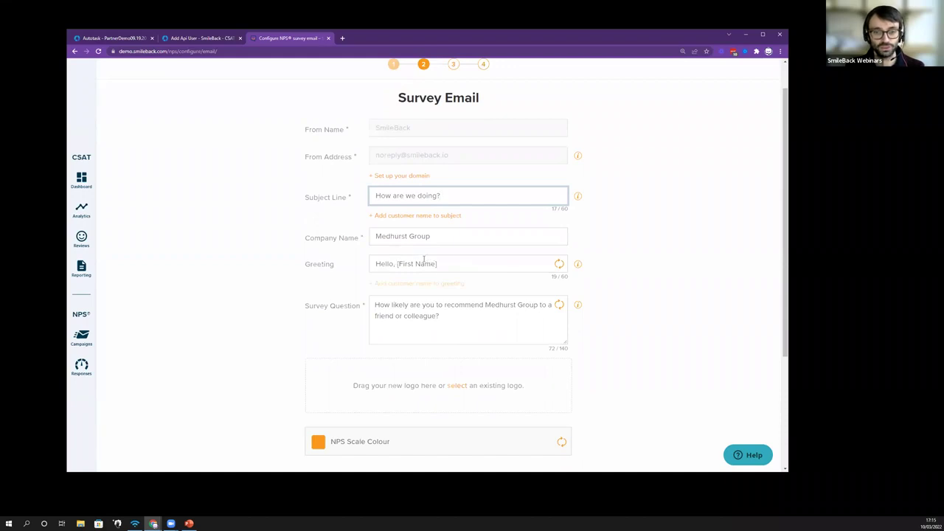
pyautogui.click(399, 217)
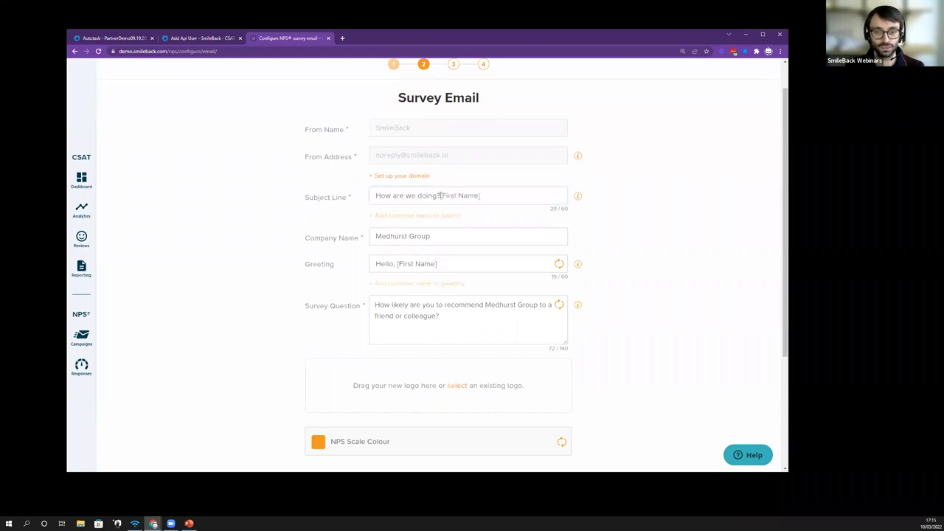
pyautogui.moveTo(441, 196); pyautogui.dragTo(486, 195)
pyautogui.hotkey('ctrl', 'x')
pyautogui.press('Home')
pyautogui.hotkey('ctrl', 'v')
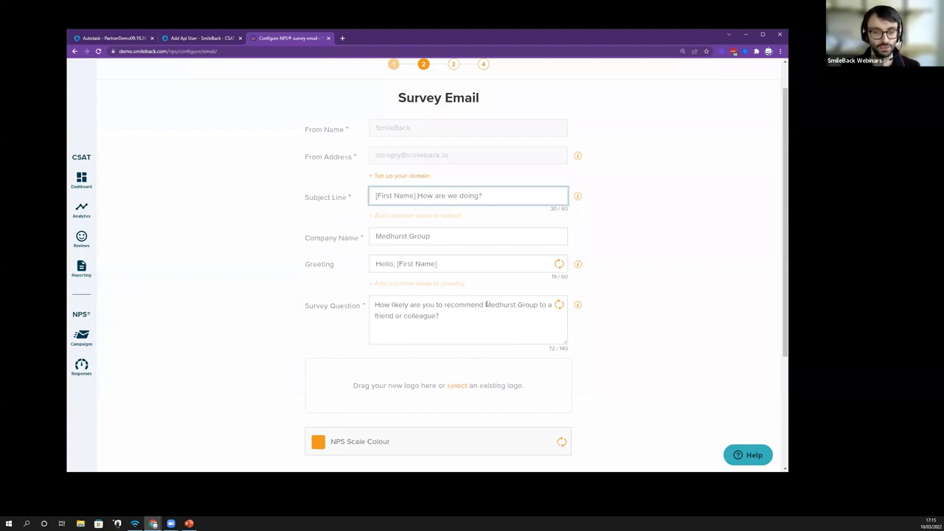
# Step: Restore the default survey question after trial edits, and check the email preview
pyautogui.click(474, 319)
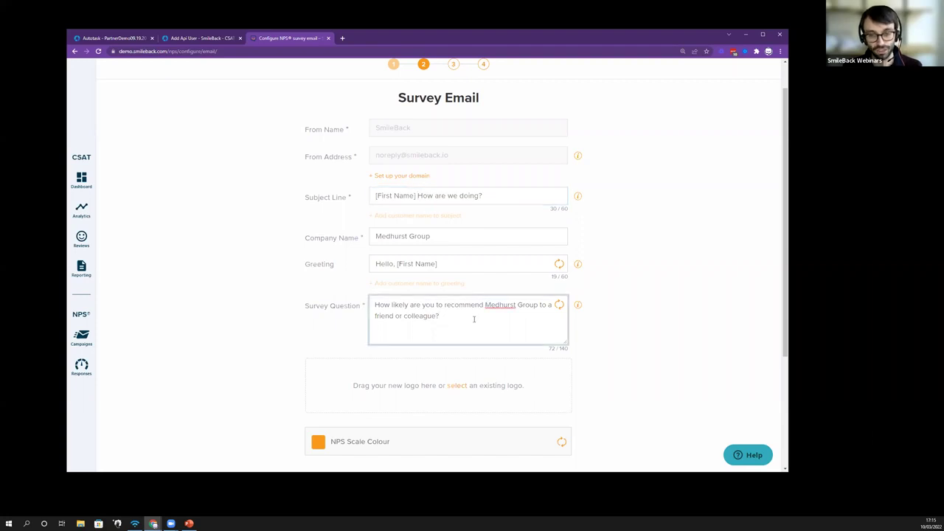
pyautogui.write('sdasdaa')
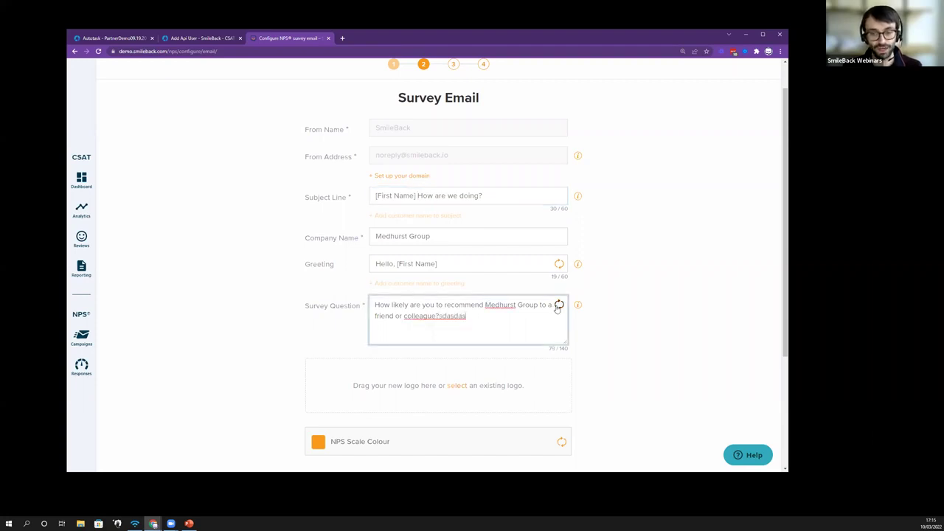
pyautogui.click(559, 305)
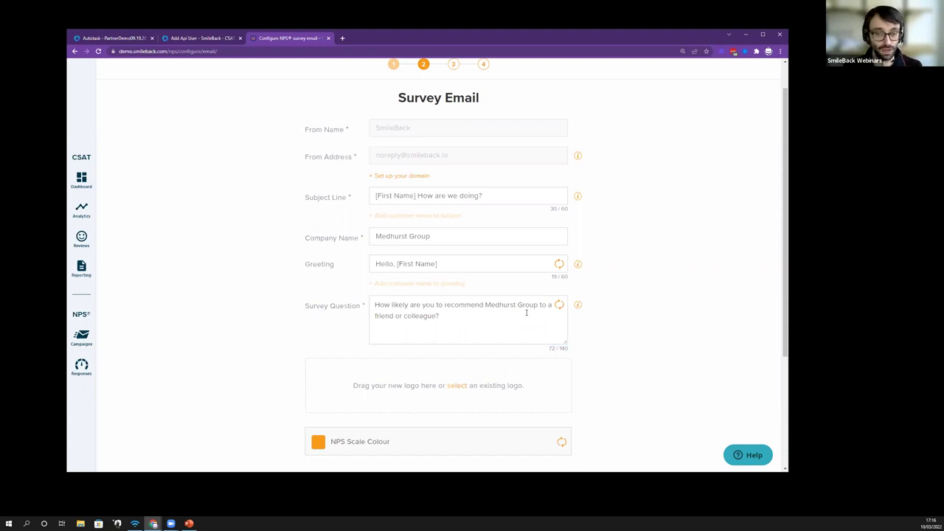
pyautogui.click(526, 313)
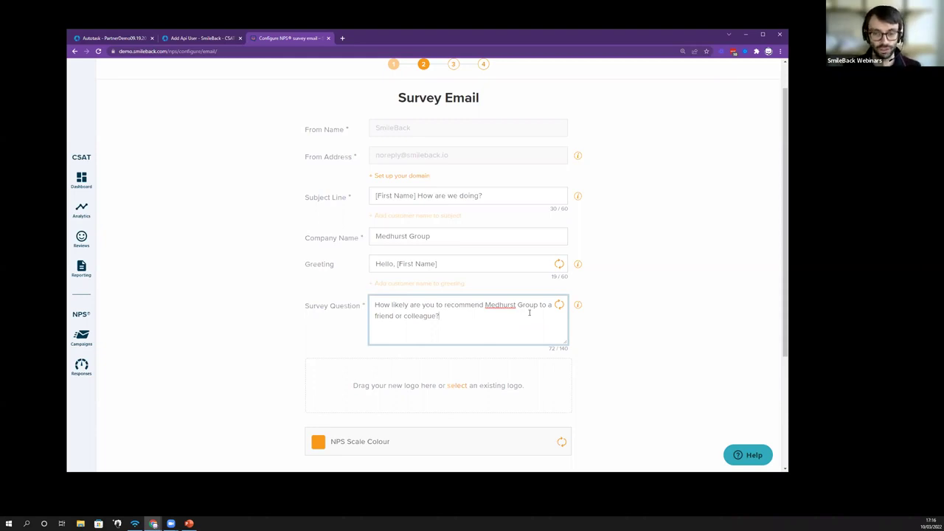
pyautogui.scroll(-1, 409, 426)
# Step: Save the NPS email settings, preview the email, then continue to step 3, Survey Comment
pyautogui.click(414, 416)
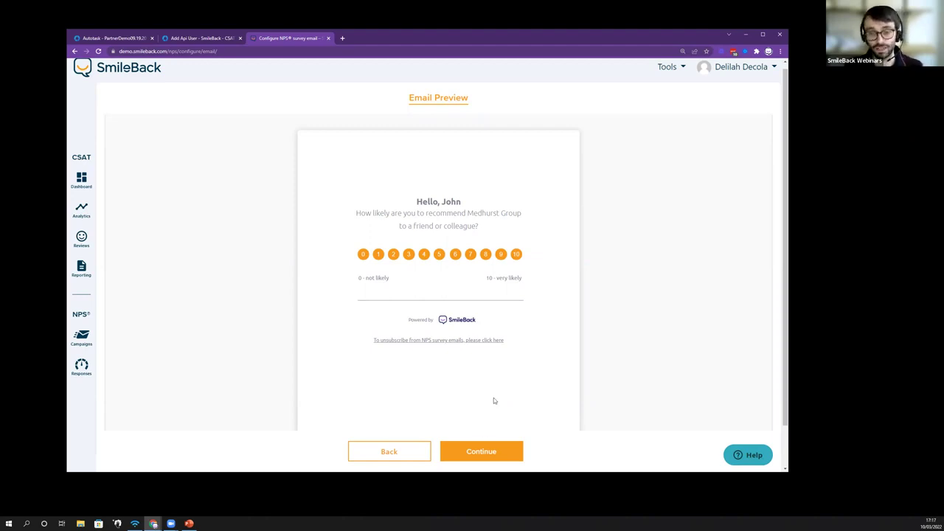
pyautogui.click(480, 450)
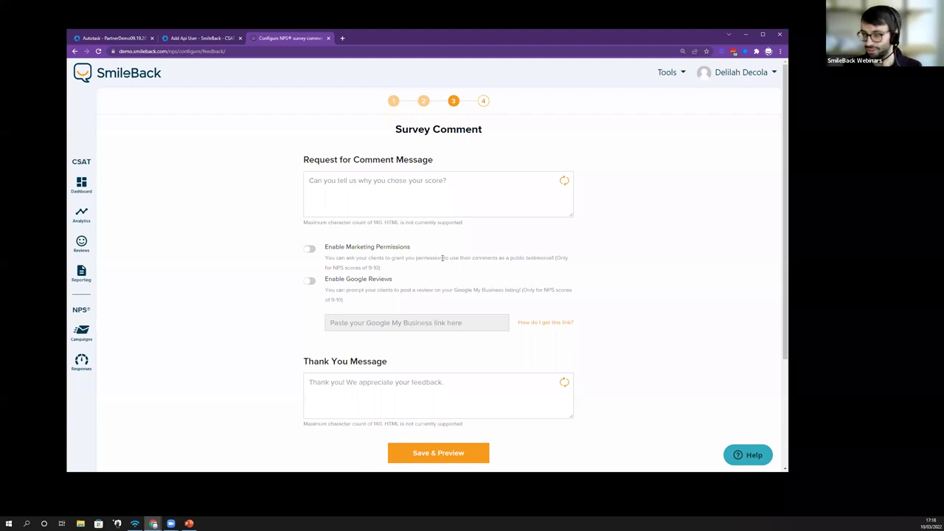
# Step: Save the default comment-request and thank-you messages and preview them
pyautogui.scroll(-1, 442, 257)
pyautogui.scroll(1, 439, 264)
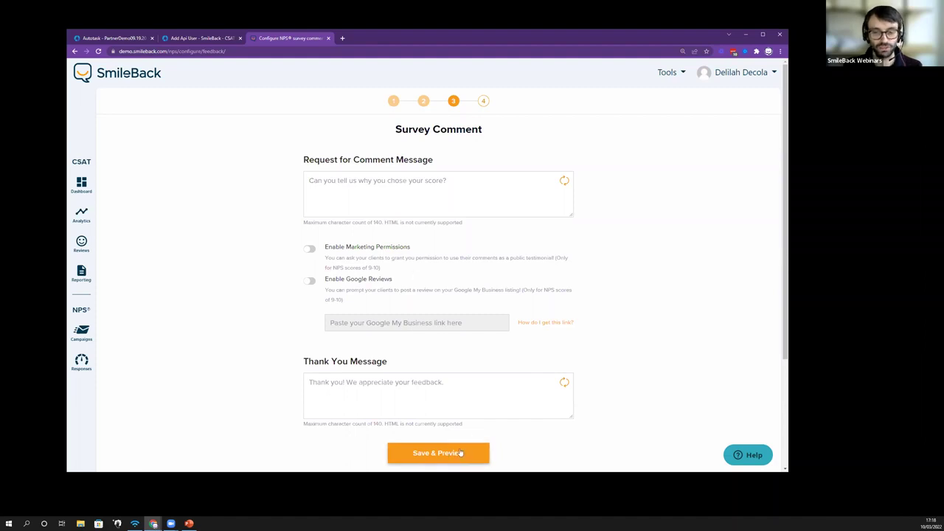
pyautogui.click(461, 453)
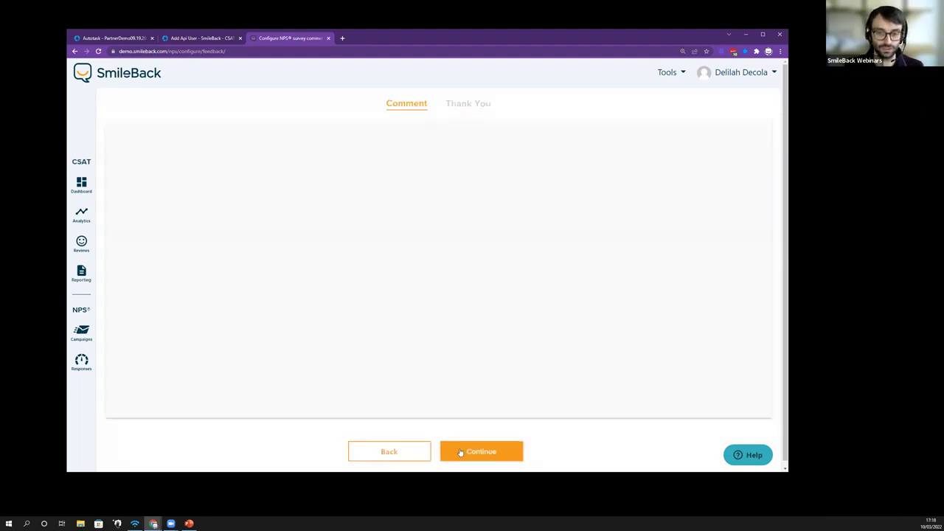
# Step: Accept the comment preview and continue to step 4, Add your recipients
pyautogui.click(487, 447)
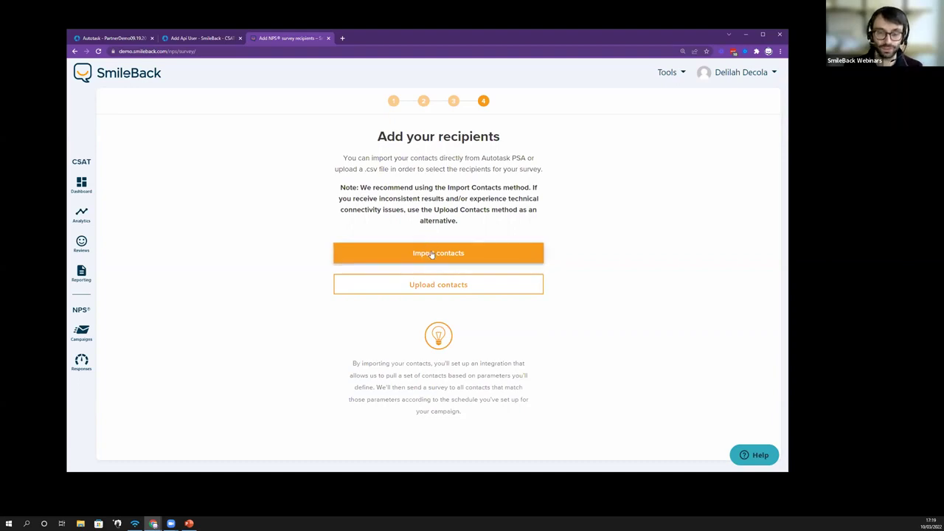
# Step: Start the Autotask PSA contact import and add CFO, CEO, CIO and COO as Contact Title filters
pyautogui.click(432, 254)
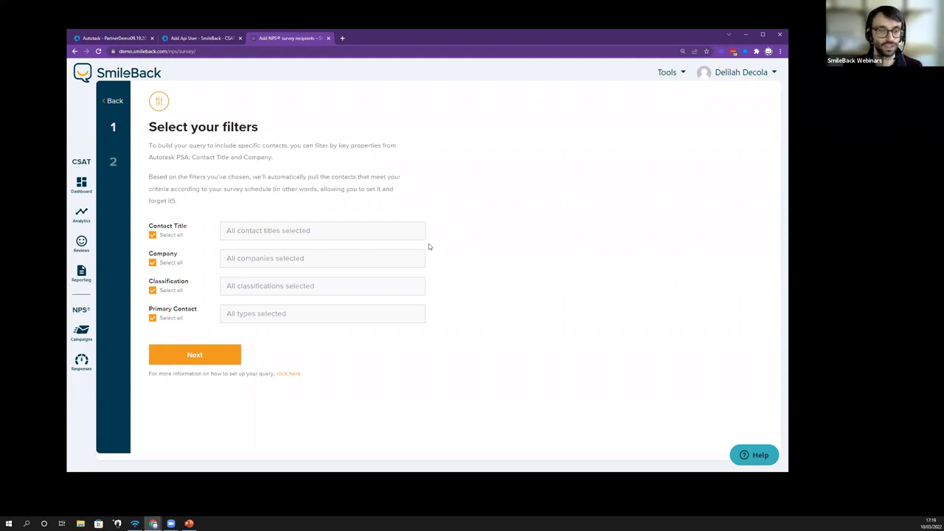
pyautogui.click(267, 232)
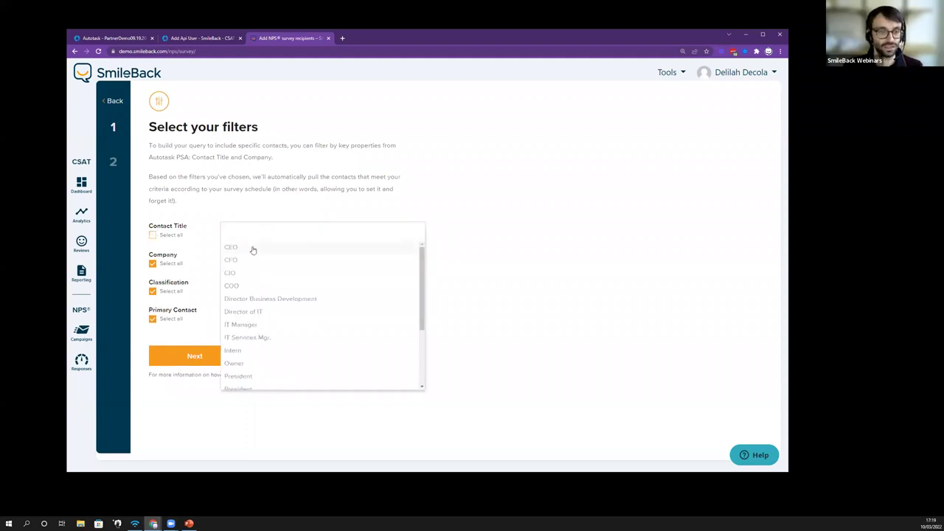
pyautogui.click(251, 253)
pyautogui.click(268, 248)
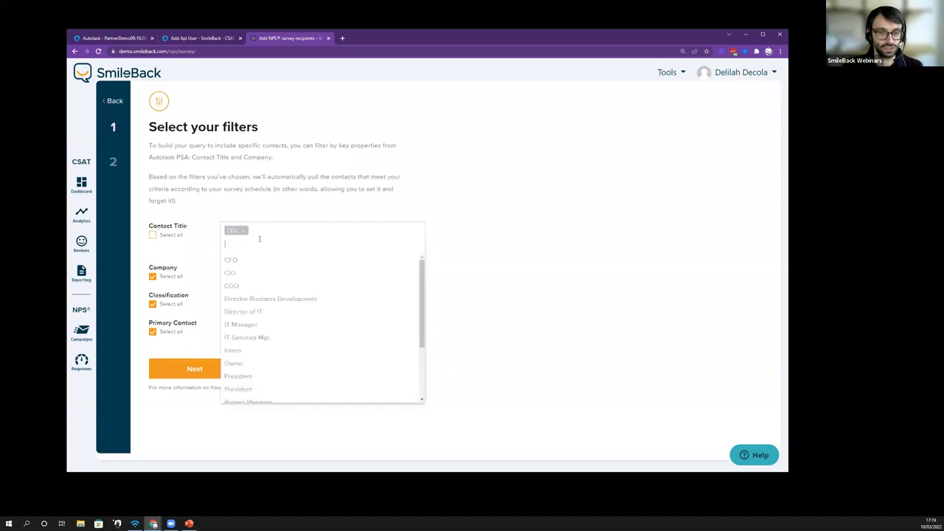
pyautogui.click(238, 264)
pyautogui.click(238, 247)
pyautogui.click(233, 261)
pyautogui.click(234, 244)
pyautogui.click(231, 261)
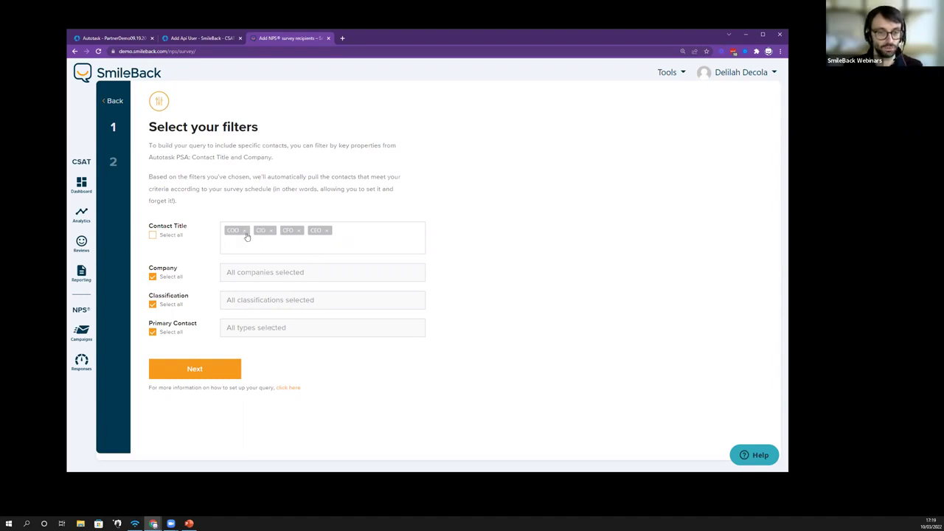
# Step: Set Primary Contact to Yes and remove all four Contact Title chips
pyautogui.click(271, 329)
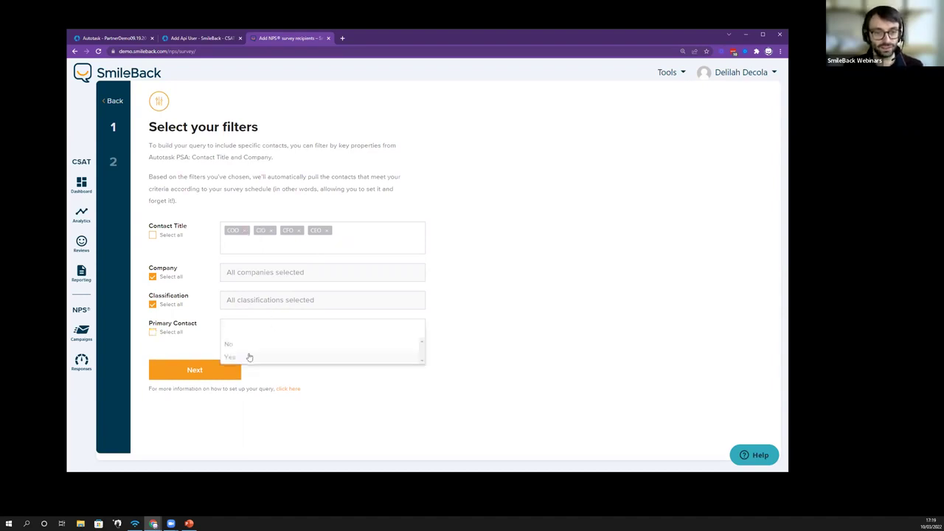
pyautogui.click(251, 358)
pyautogui.click(246, 230)
pyautogui.click(246, 231)
pyautogui.click(246, 231)
pyautogui.click(246, 231)
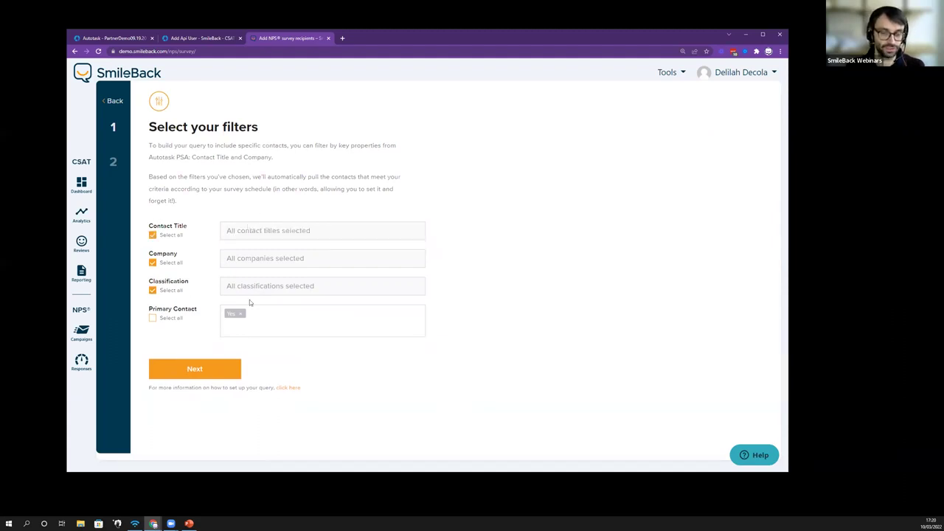
# Step: Apply the filters and scroll through the 5 matching primary contacts in Review your recipients
pyautogui.click(214, 373)
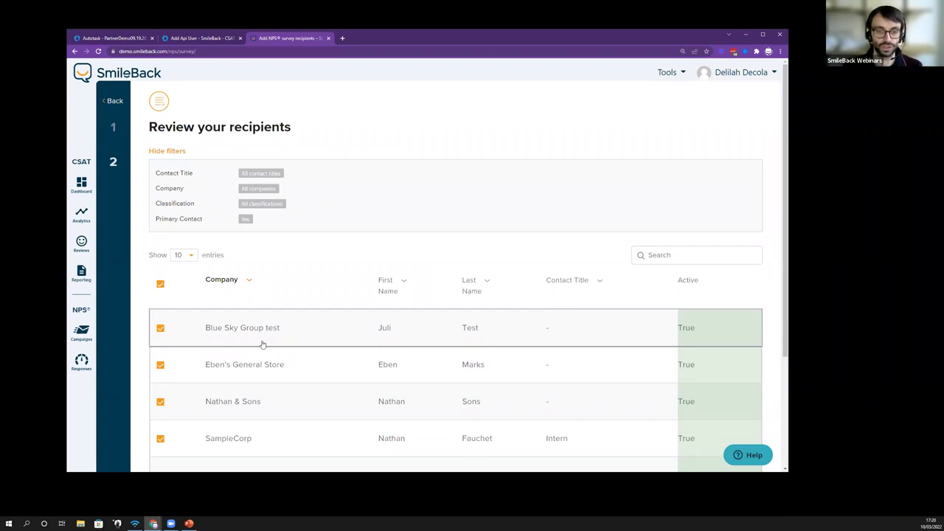
pyautogui.scroll(-2, 262, 344)
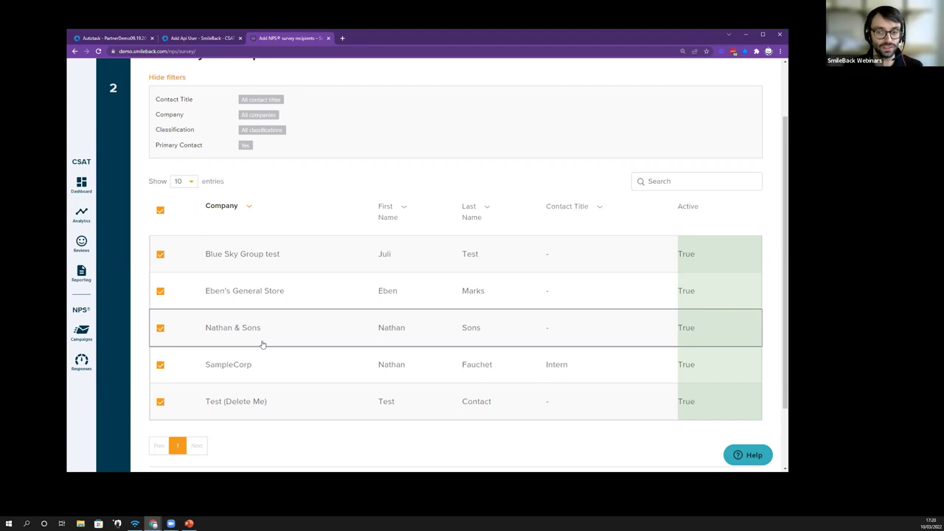
pyautogui.scroll(-1, 262, 346)
# Step: Leave the contact import for NPS Responses, confirming the Exit 'Import contacts'? prompt
pyautogui.scroll(2, 81, 359)
pyautogui.click(81, 360)
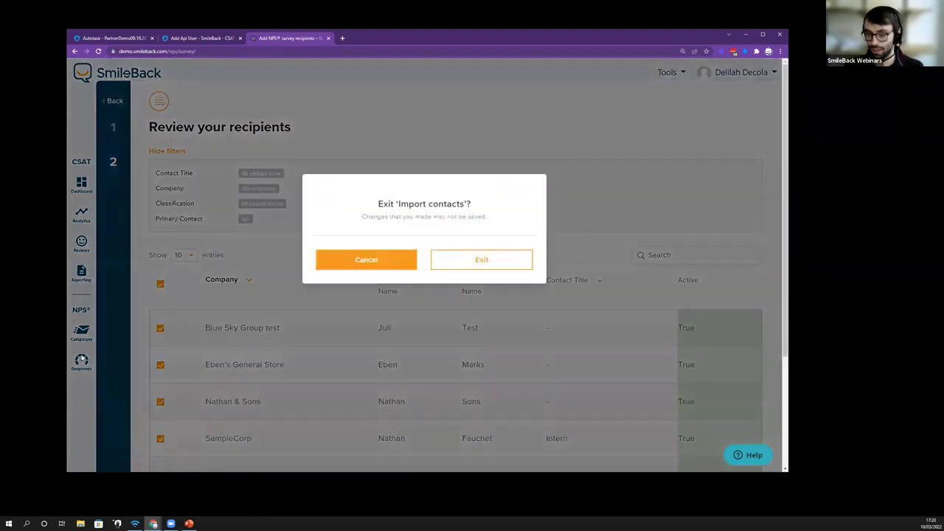
pyautogui.click(441, 261)
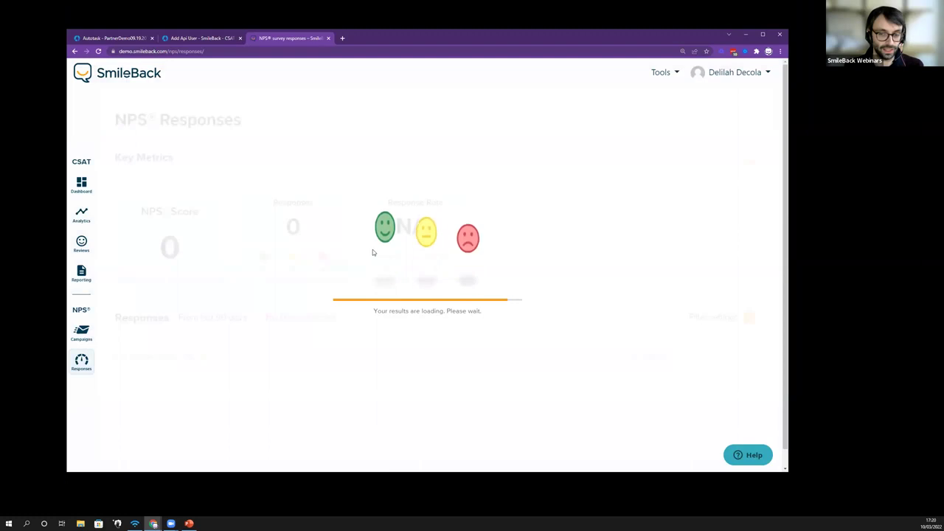
# Step: Scroll the NPS Responses page and show the Score filter's Promoters, Passives and Detractors options
pyautogui.scroll(-3, 381, 262)
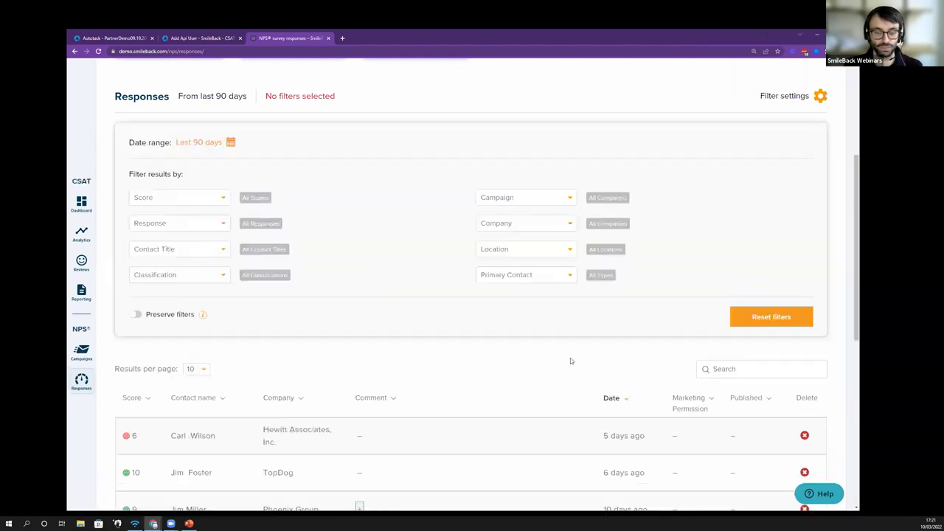
pyautogui.scroll(-1, 570, 358)
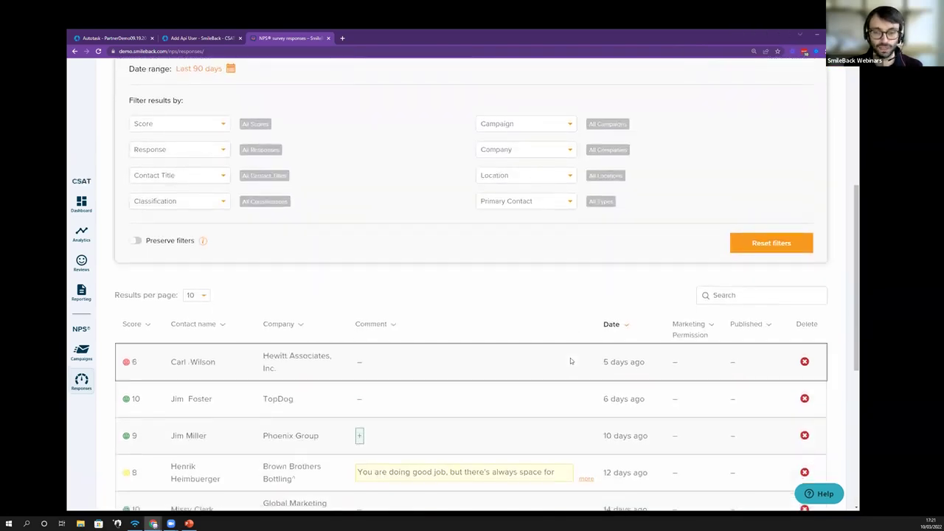
pyautogui.scroll(1, 530, 195)
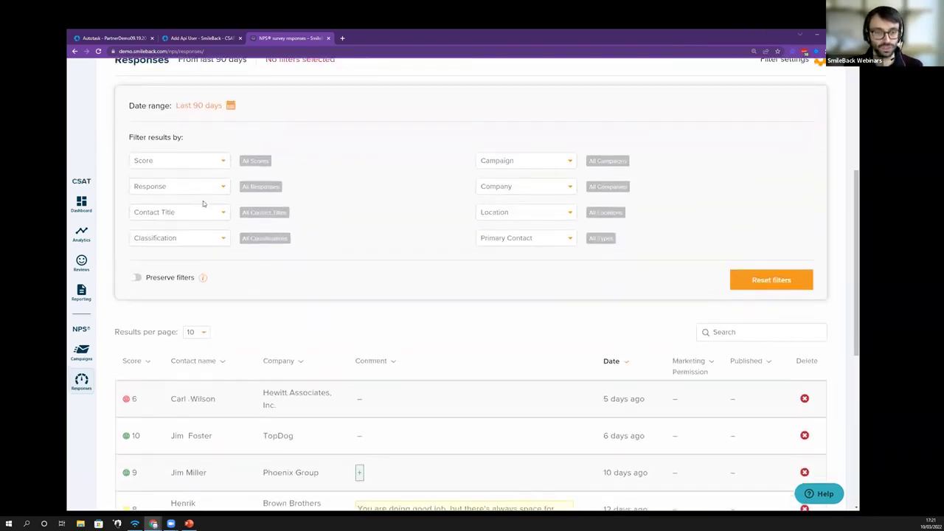
pyautogui.click(191, 162)
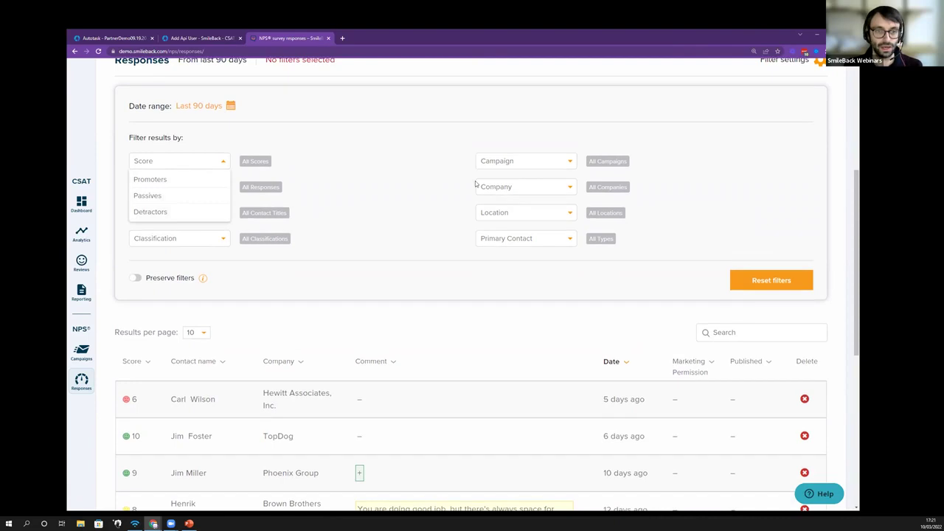
pyautogui.scroll(3, 247, 203)
pyautogui.scroll(-1, 279, 238)
pyautogui.scroll(2, 279, 238)
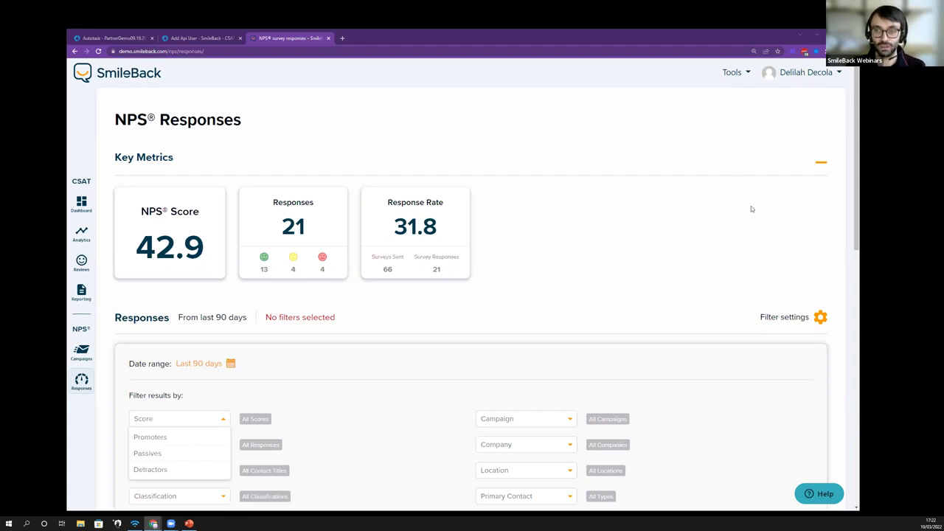
# Step: From Tools > Survey, build a new survey snippet without a logo and generate its preview
pyautogui.click(732, 72)
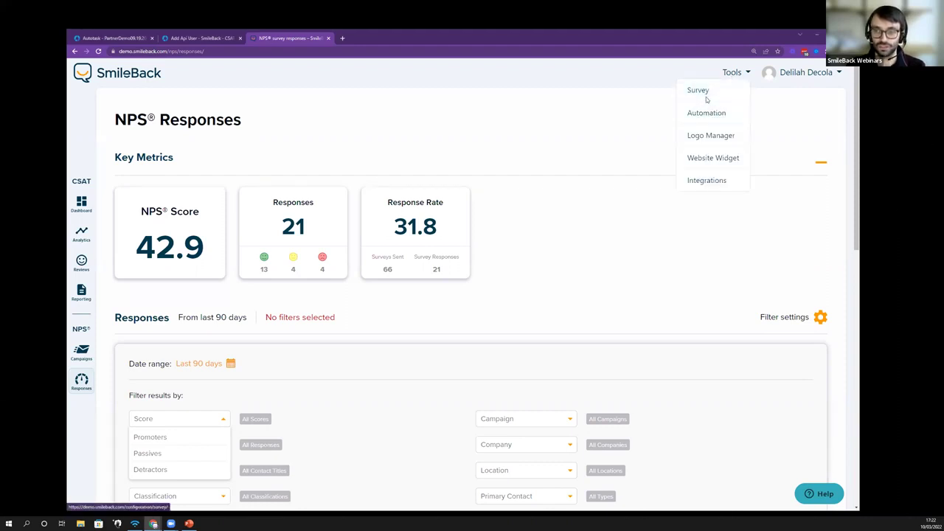
pyautogui.click(705, 93)
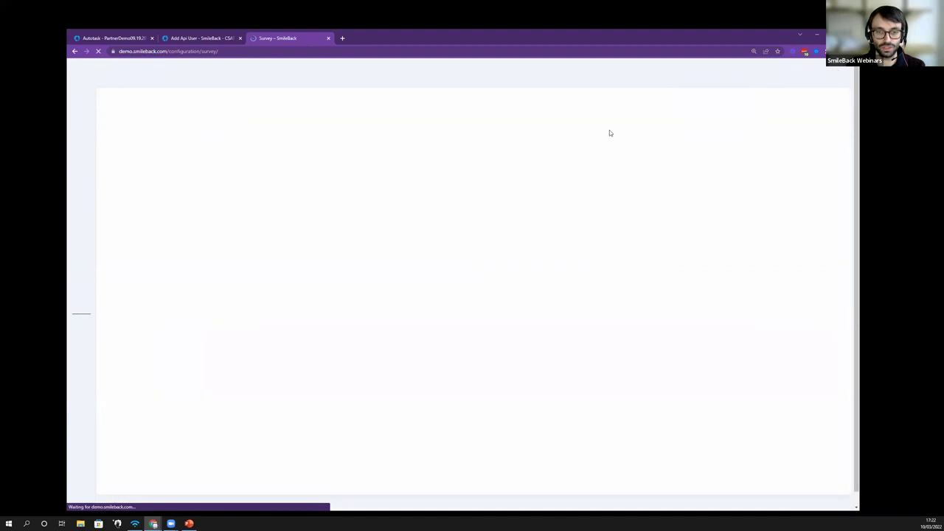
pyautogui.click(120, 184)
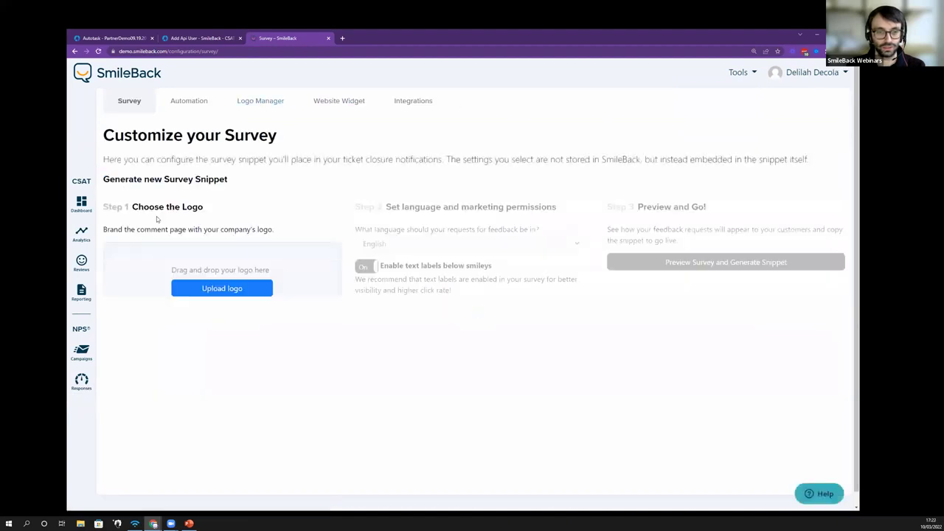
pyautogui.click(222, 345)
pyautogui.click(470, 463)
pyautogui.click(660, 230)
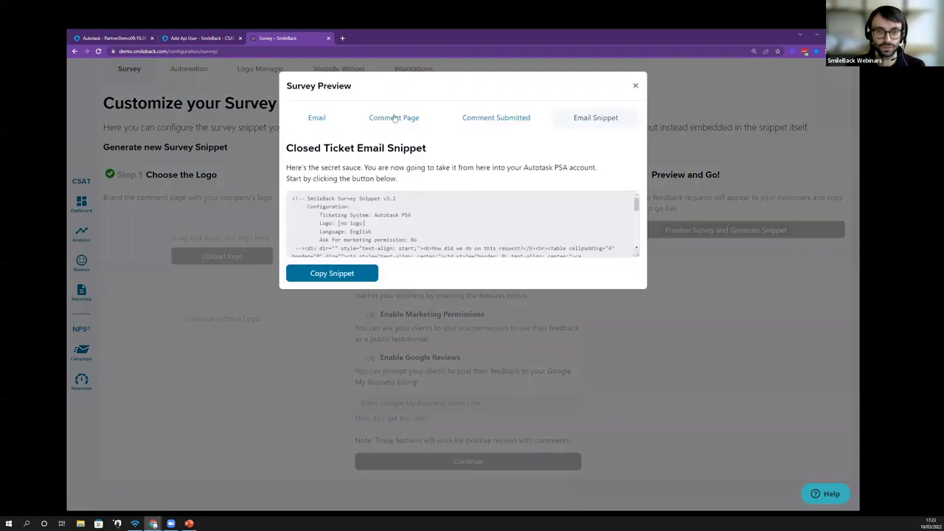
# Step: View the survey's Comment Page tab, zoomed in to read it
pyautogui.click(393, 118)
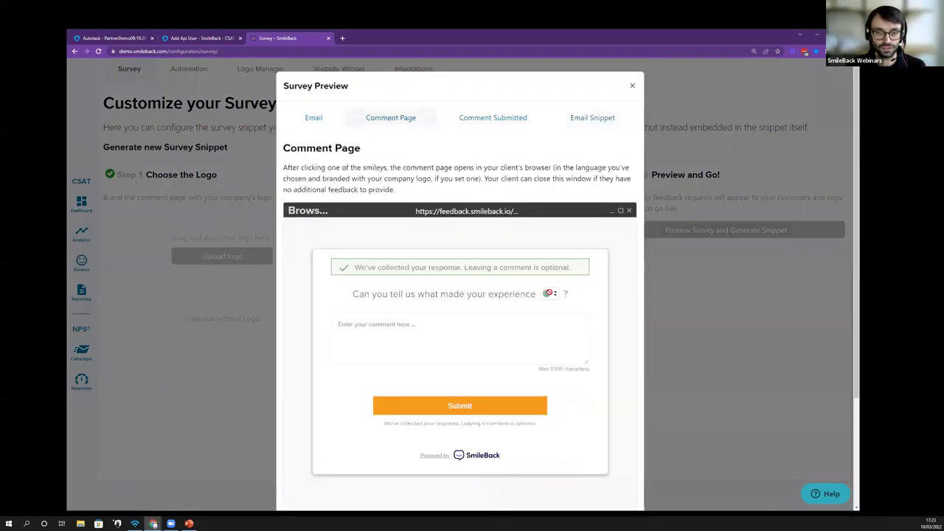
pyautogui.hotkey('ctrl', '+')
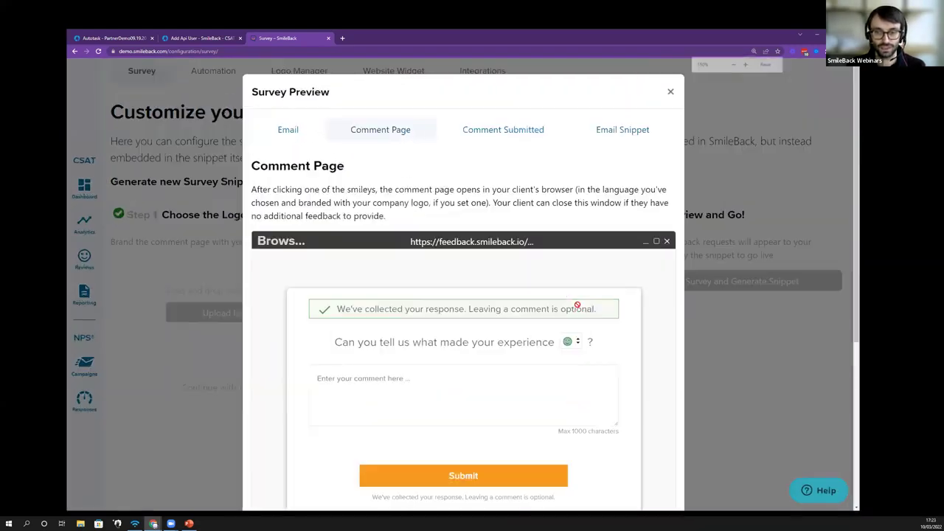
pyautogui.hotkey('ctrl', '+')
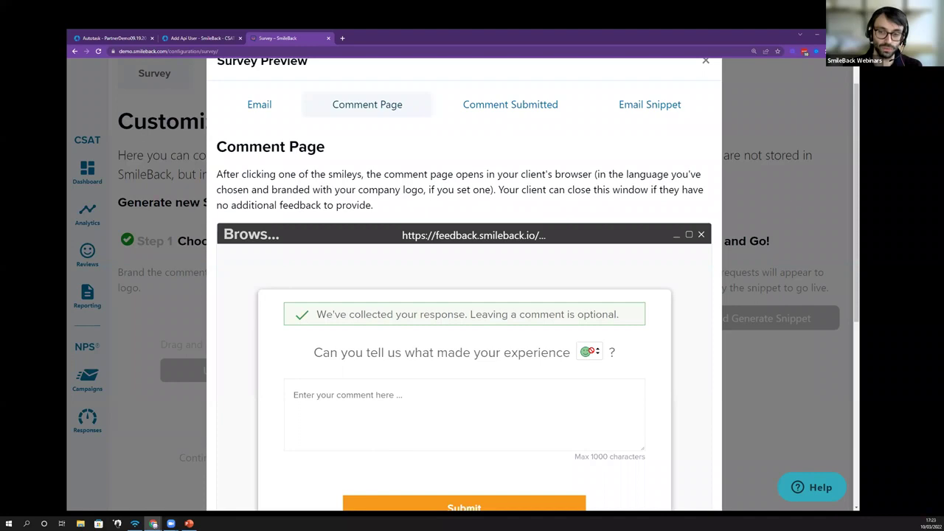
pyautogui.scroll(-2, 590, 346)
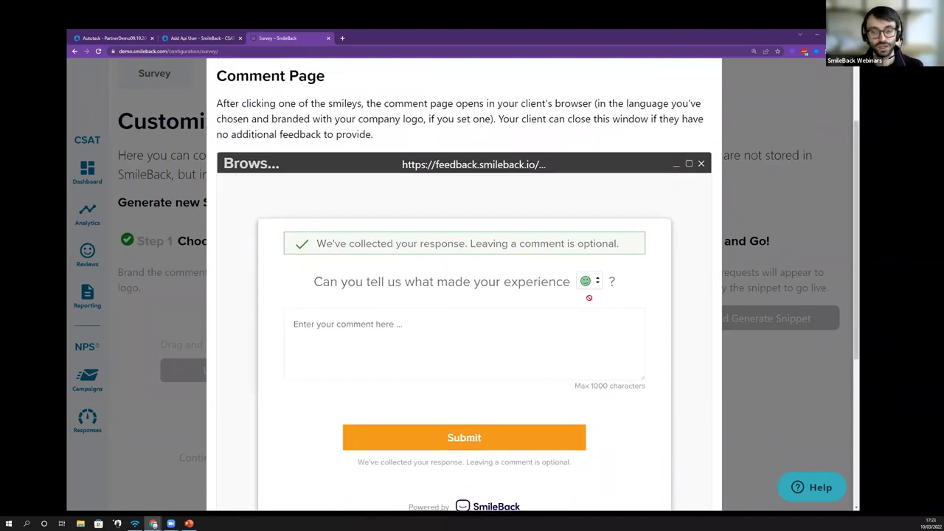
pyautogui.scroll(1, 588, 297)
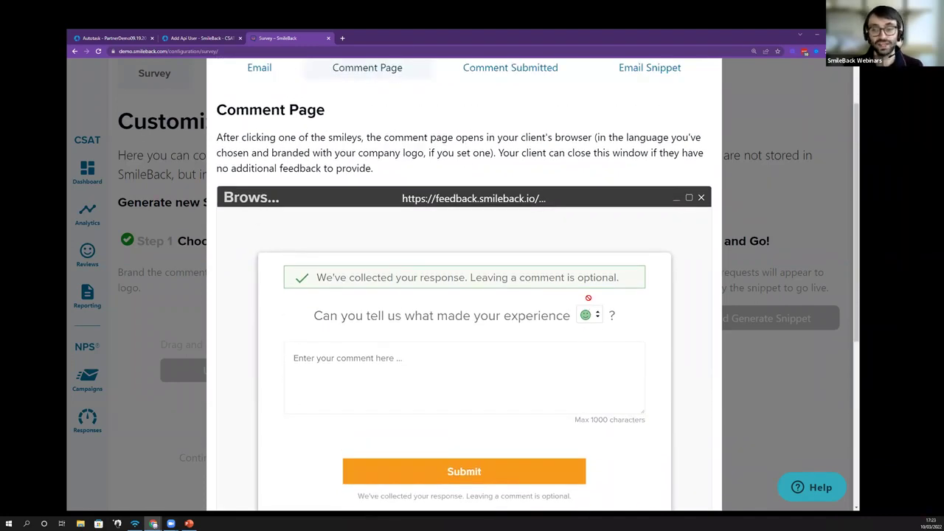
pyautogui.scroll(1, 587, 294)
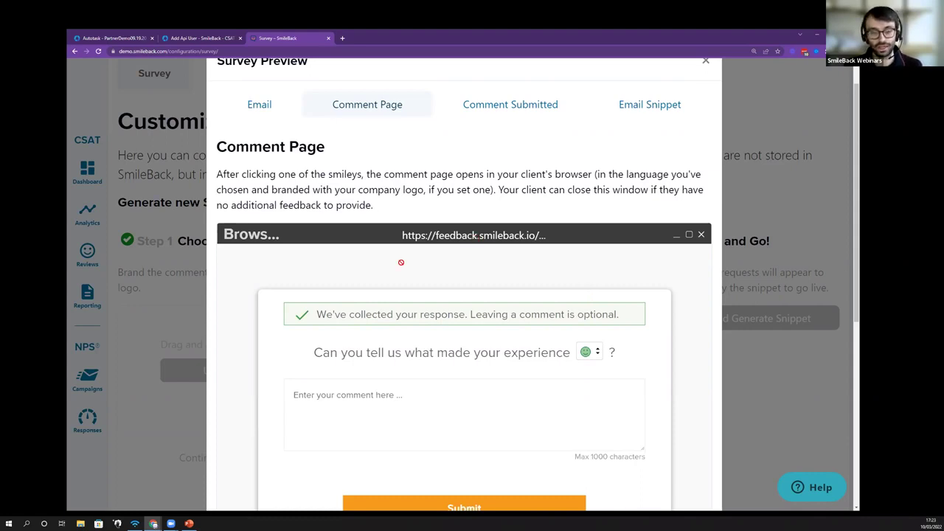
# Step: Close the survey preview and review Campaigns' recipient table with survey-sent and responded status
pyautogui.click(179, 281)
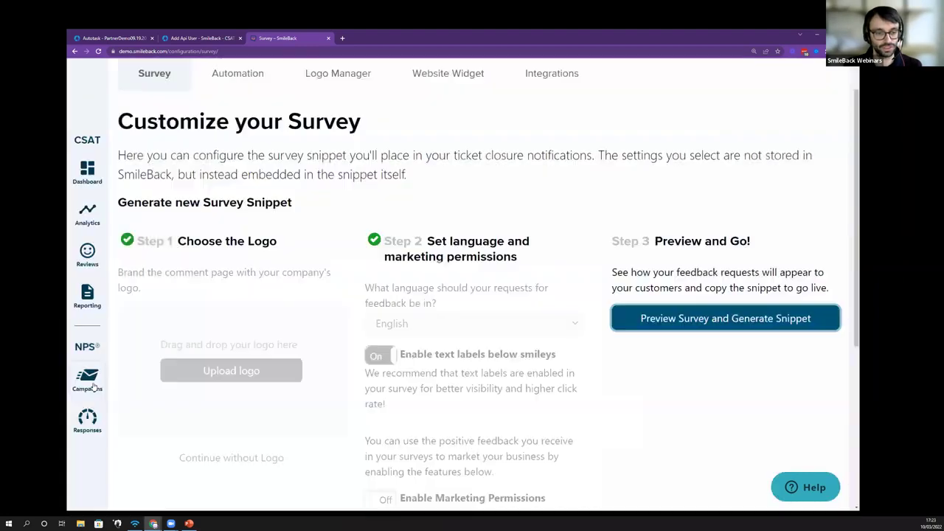
pyautogui.click(89, 379)
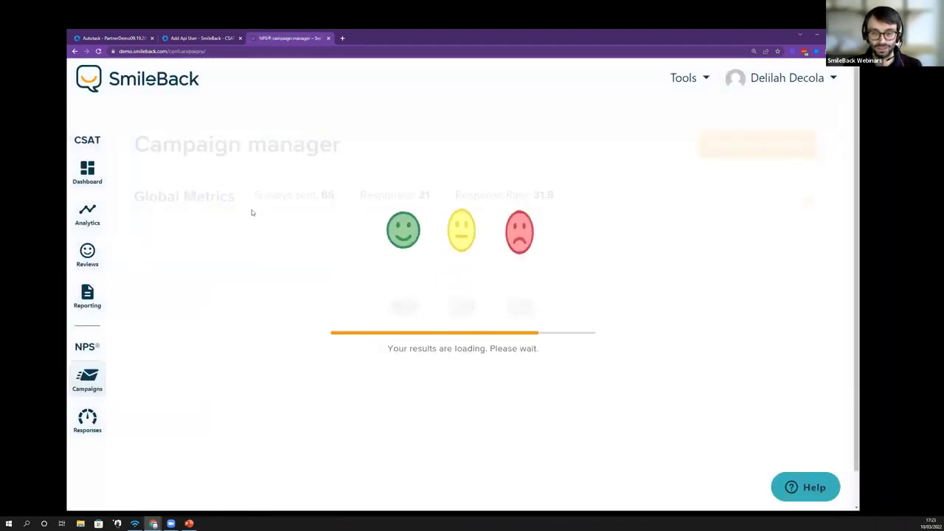
pyautogui.scroll(-2, 290, 228)
pyautogui.scroll(-5, 293, 224)
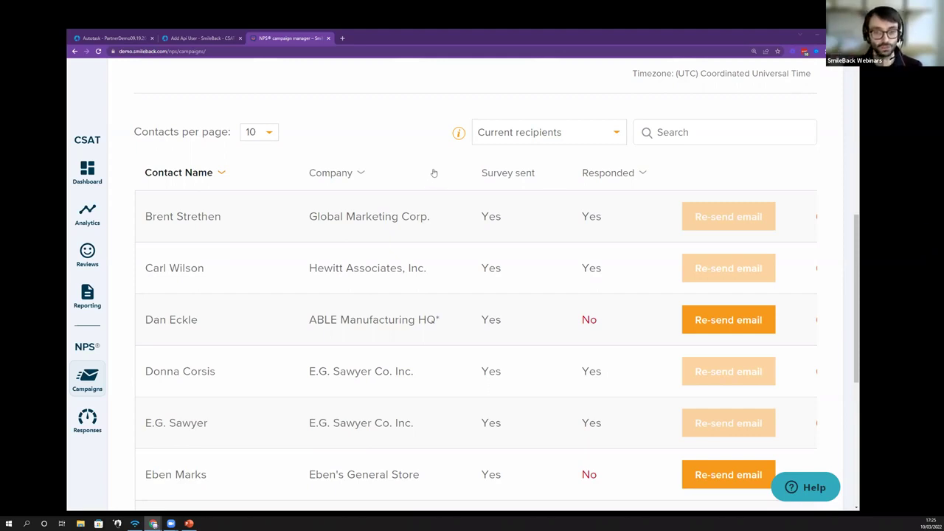
# Step: Open Reporting and switch on Include NPS metrics under Customize report content
pyautogui.click(93, 293)
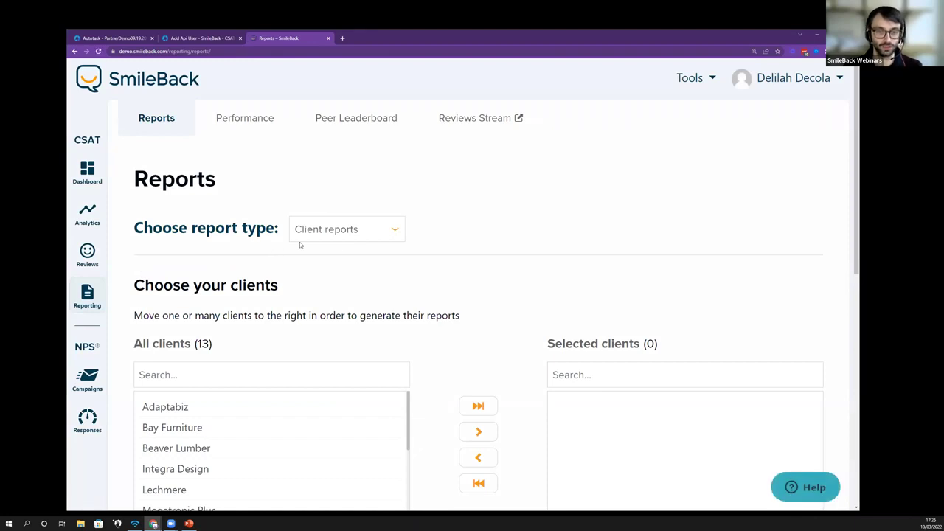
pyautogui.scroll(-1, 338, 242)
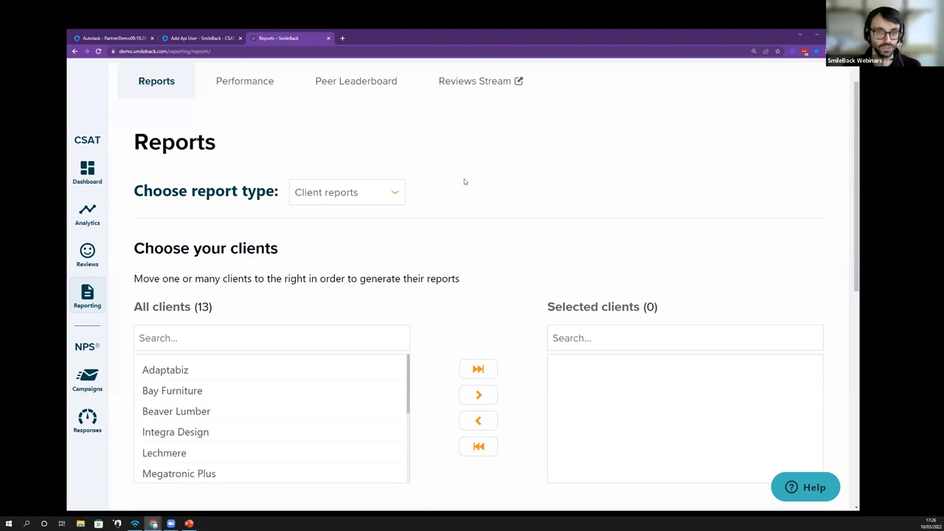
pyautogui.scroll(-5, 464, 178)
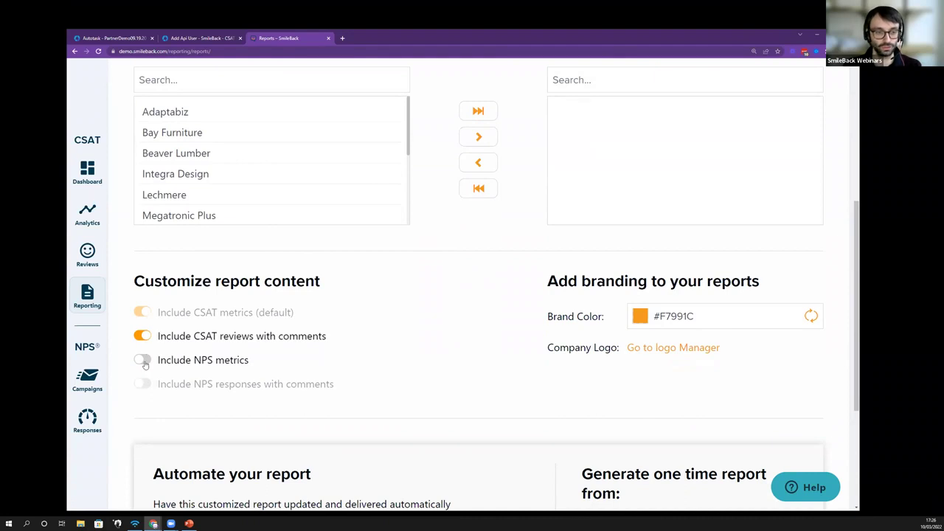
pyautogui.click(142, 361)
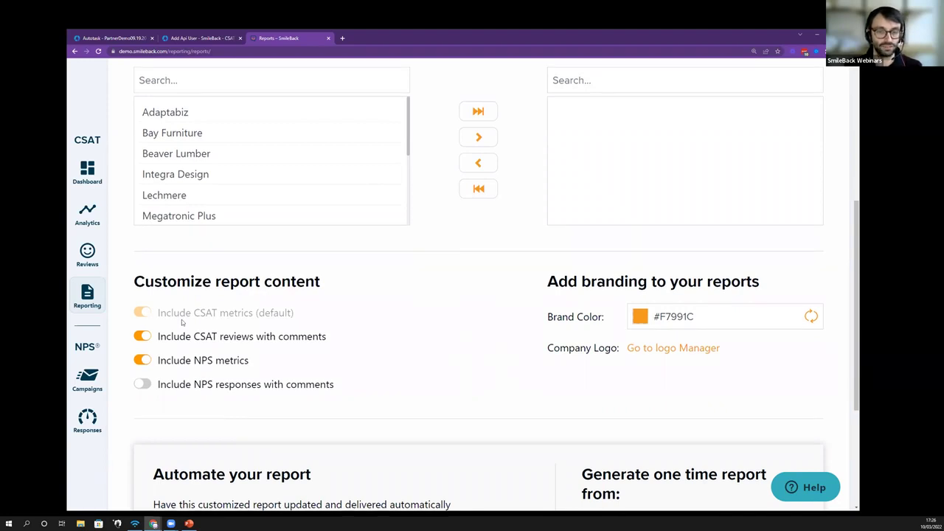
pyautogui.scroll(1, 183, 325)
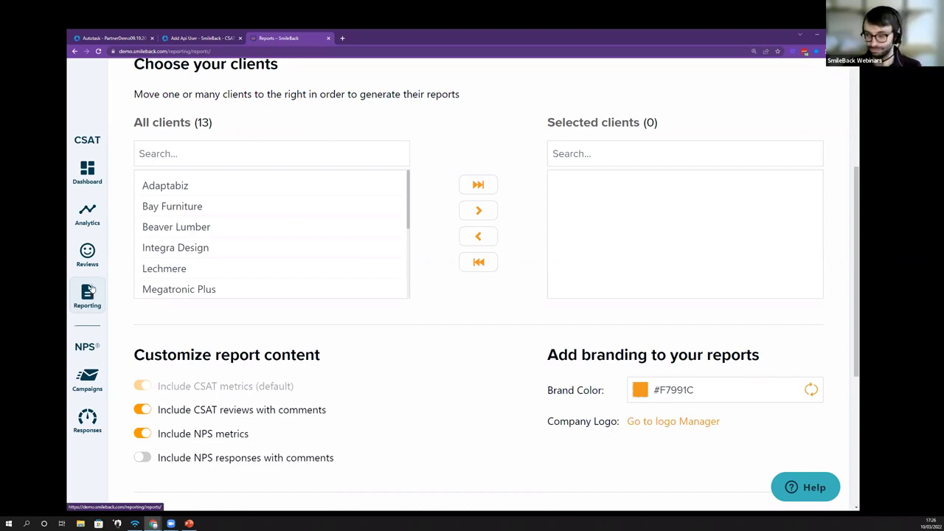
pyautogui.scroll(-2, 231, 243)
pyautogui.scroll(2, 228, 251)
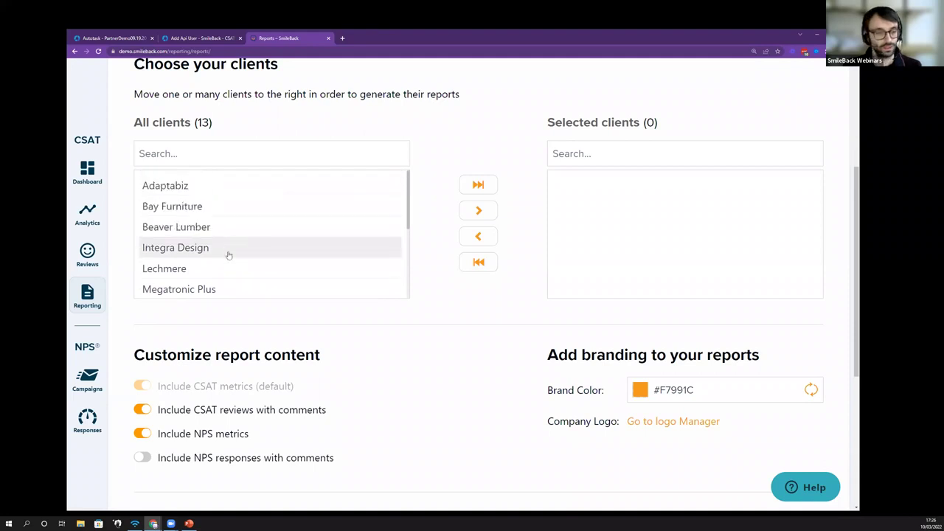
pyautogui.scroll(3, 225, 363)
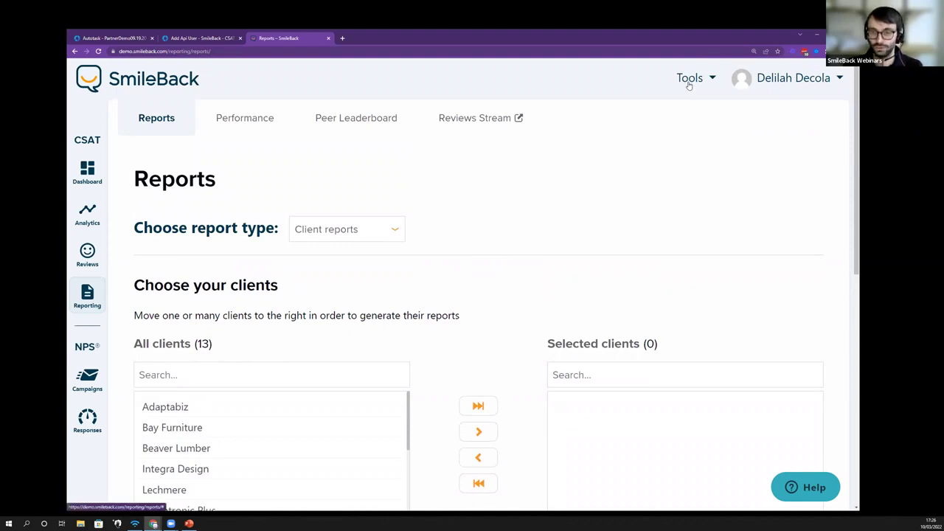
# Step: Open Tools > Automation and add a CSAT rule, showing its blank Rule Details form
pyautogui.click(688, 84)
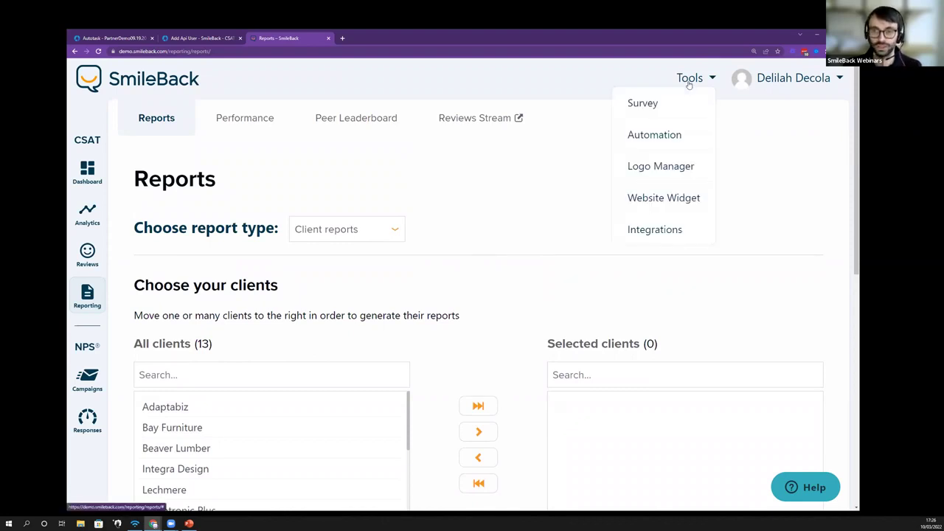
pyautogui.click(659, 135)
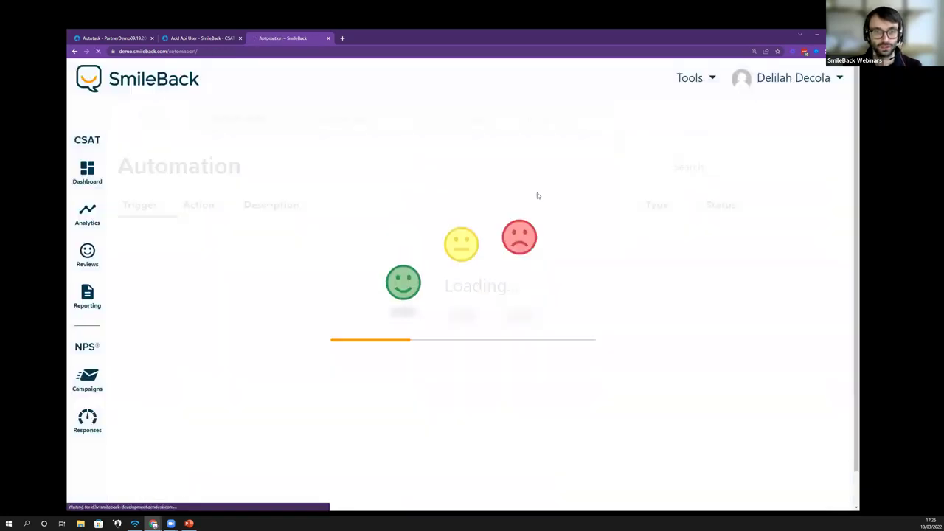
pyautogui.scroll(-1, 545, 190)
pyautogui.scroll(1, 544, 190)
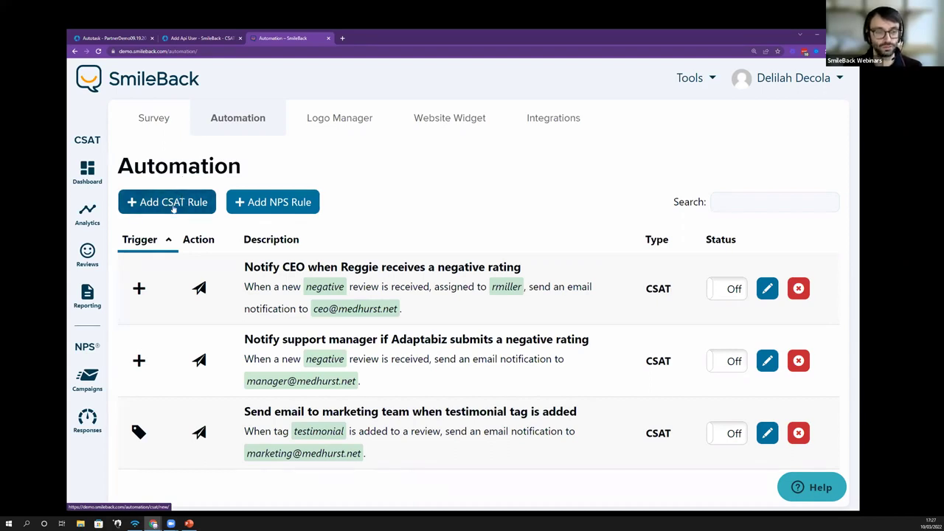
pyautogui.click(169, 205)
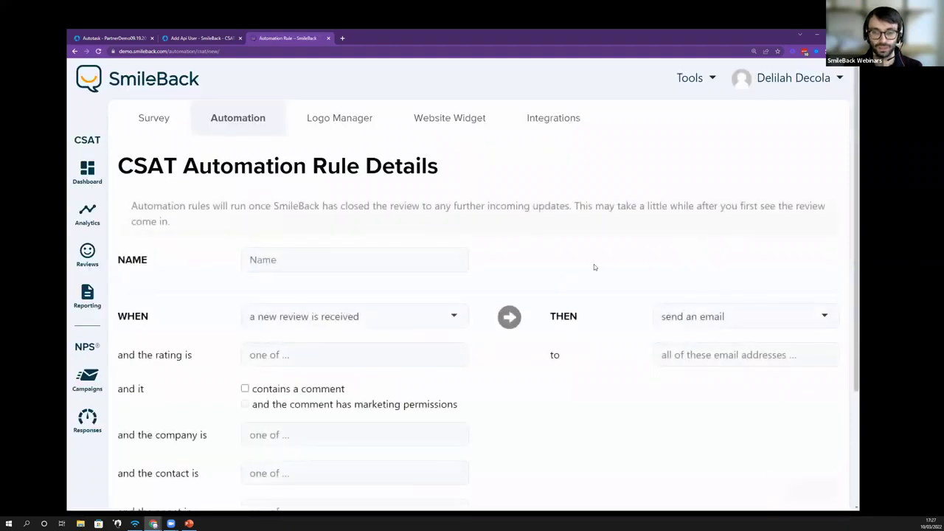
pyautogui.click(685, 317)
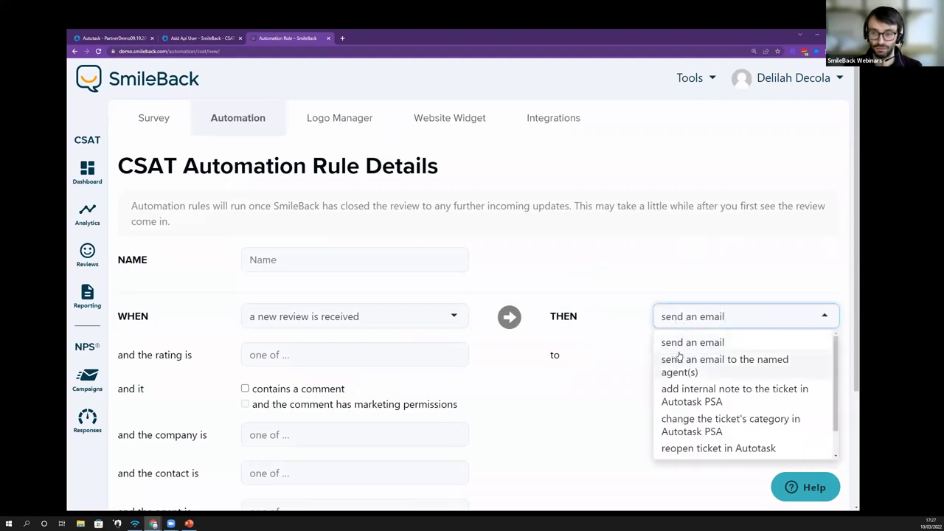
pyautogui.scroll(-2, 834, 364)
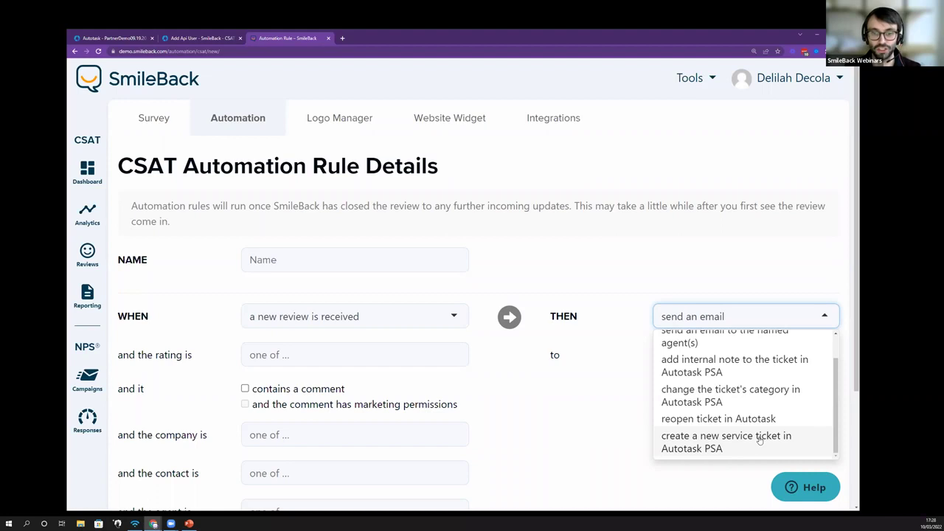
pyautogui.click(515, 376)
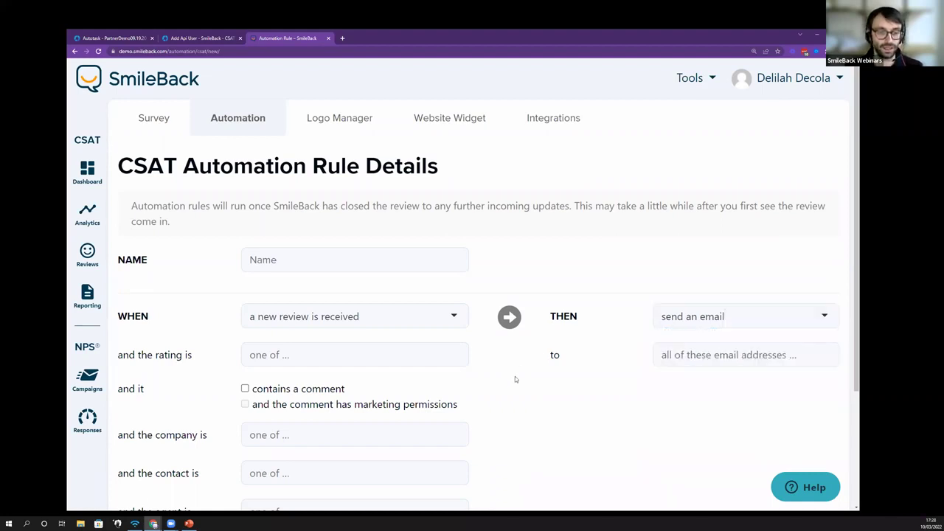
# Step: Add Neutral and Negative to the CSAT rule's rating condition, then remove both again
pyautogui.scroll(-1, 534, 365)
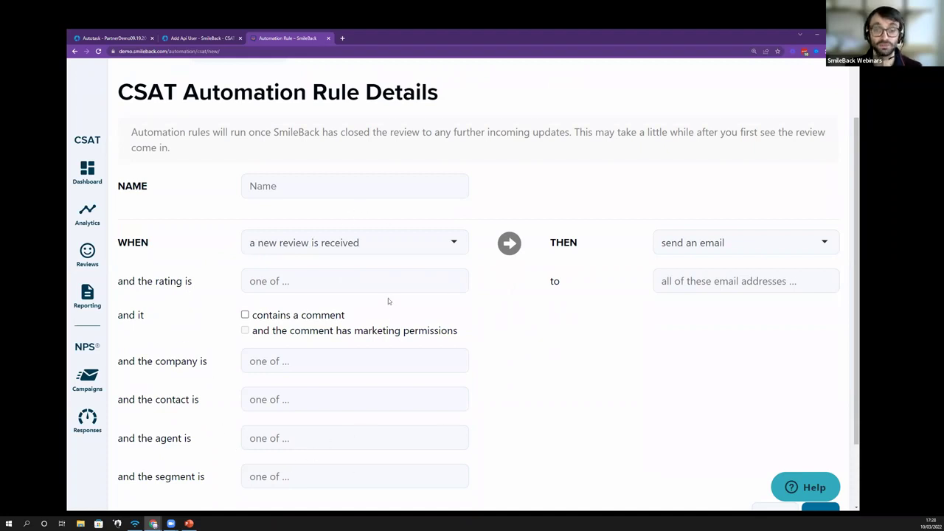
pyautogui.click(362, 284)
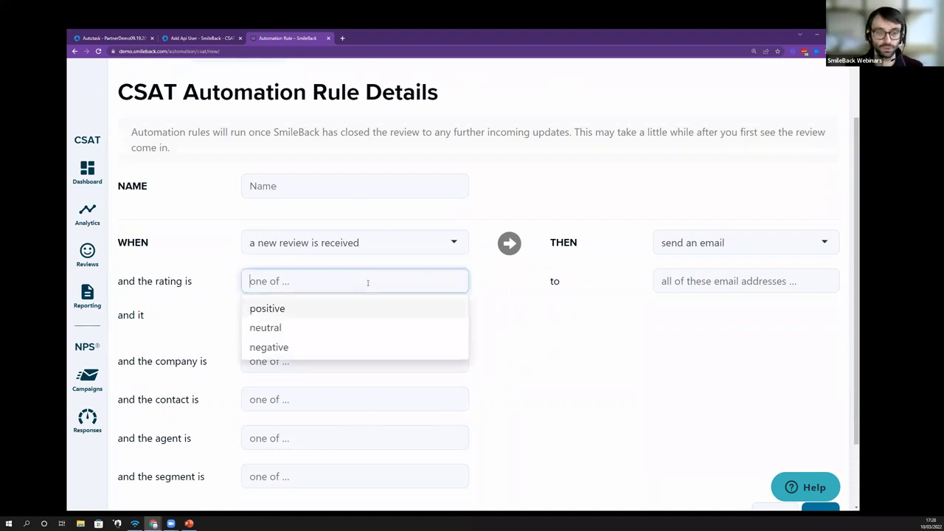
pyautogui.click(350, 326)
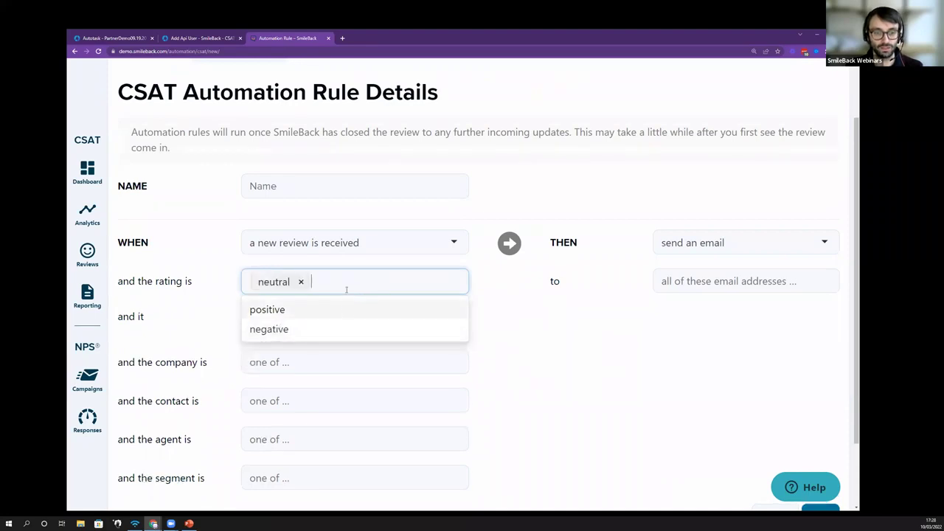
pyautogui.click(314, 330)
pyautogui.click(550, 322)
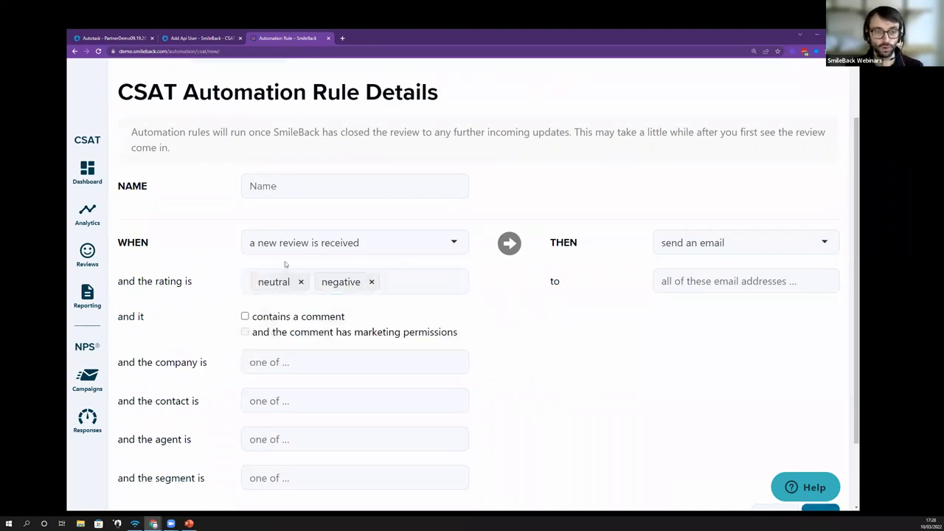
pyautogui.click(301, 282)
pyautogui.click(307, 282)
pyautogui.click(550, 332)
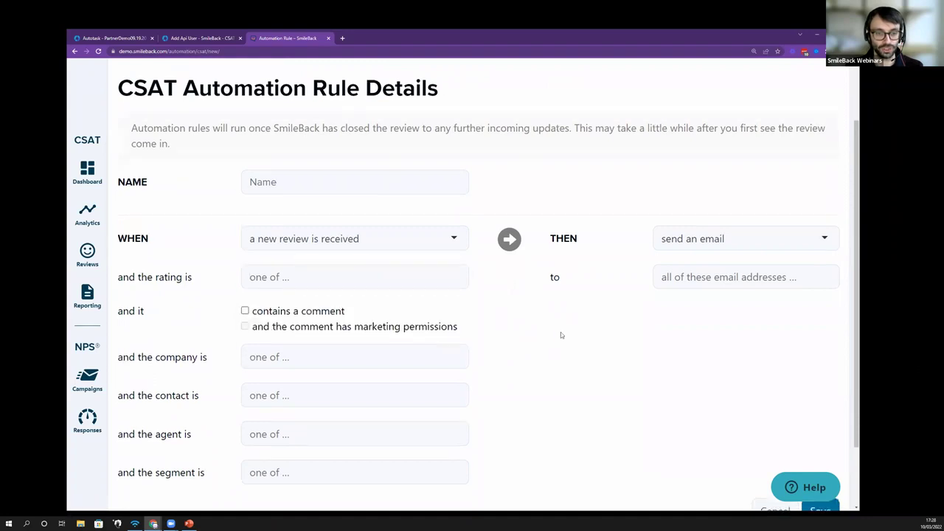
# Step: Leave the CSAT rule unsaved and go back to the Automation rules list
pyautogui.scroll(-1, 560, 332)
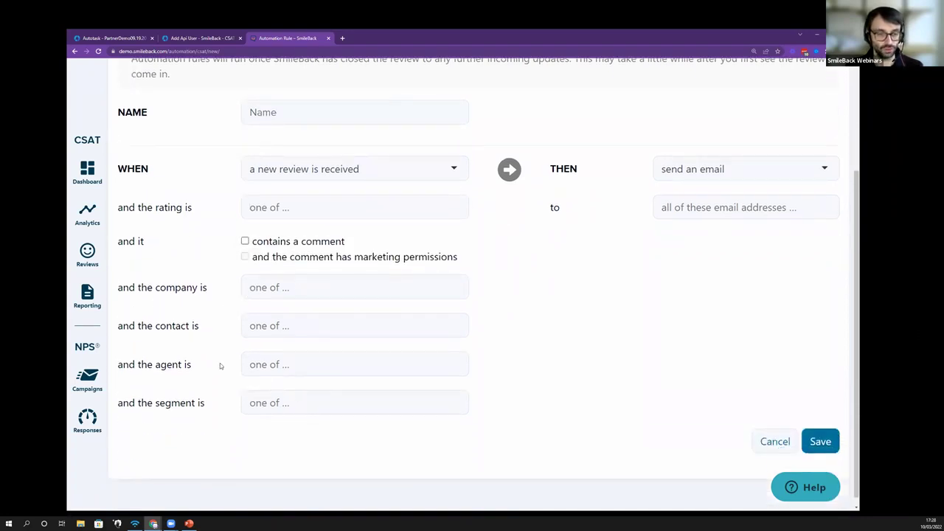
pyautogui.scroll(1, 269, 361)
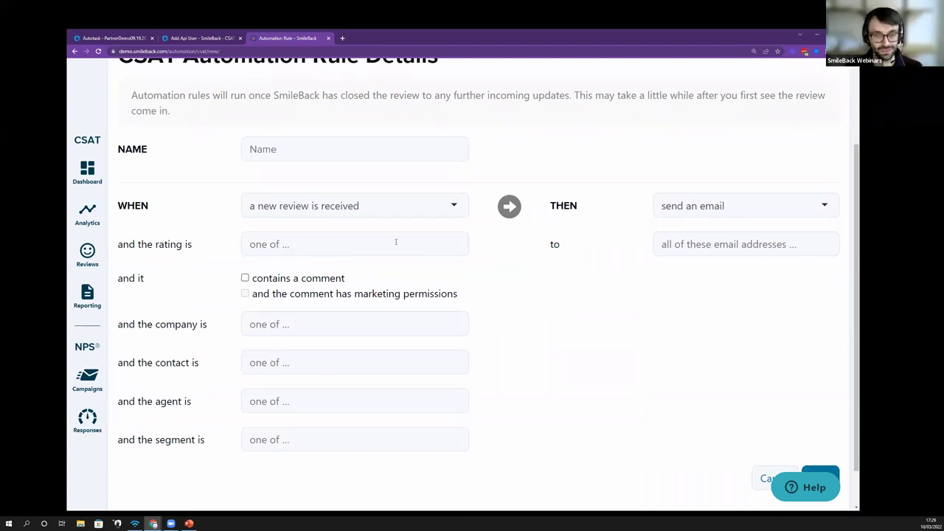
pyautogui.scroll(3, 396, 242)
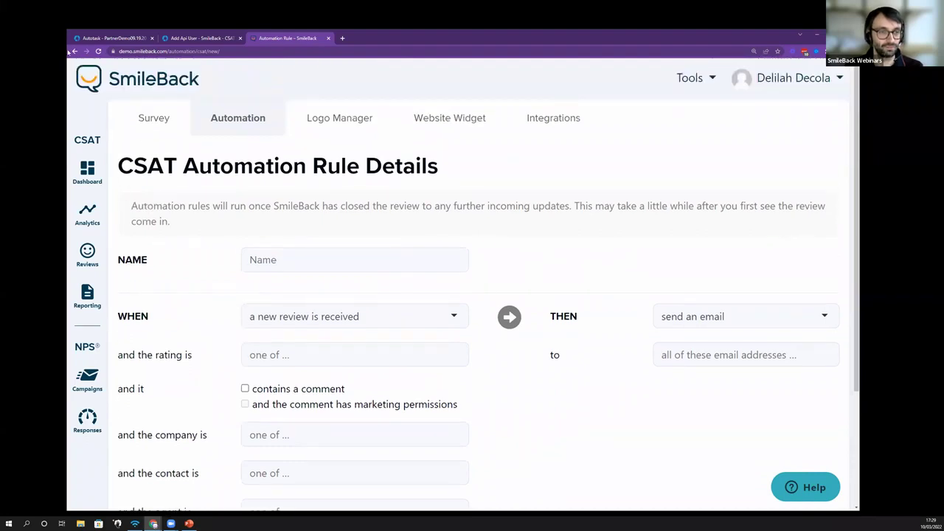
pyautogui.click(74, 51)
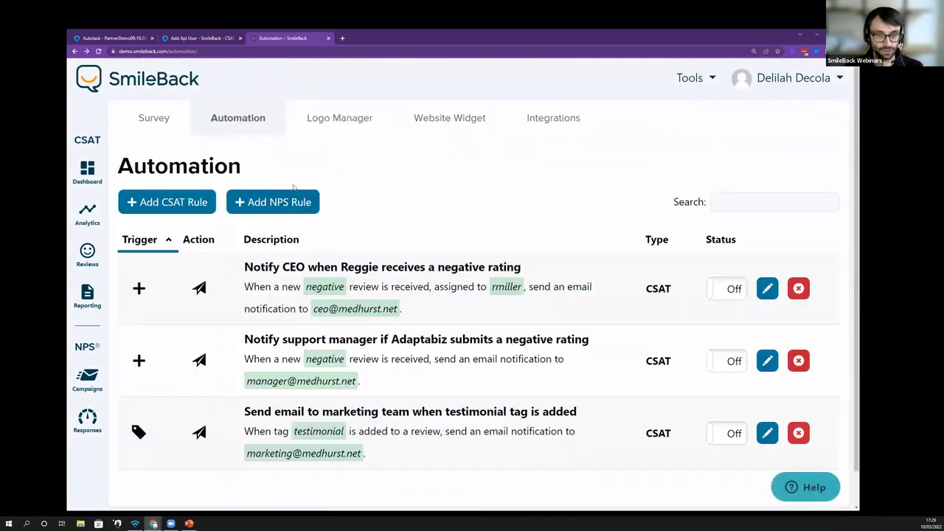
# Step: Start a new NPS automation rule and bring its conditions into view
pyautogui.click(296, 200)
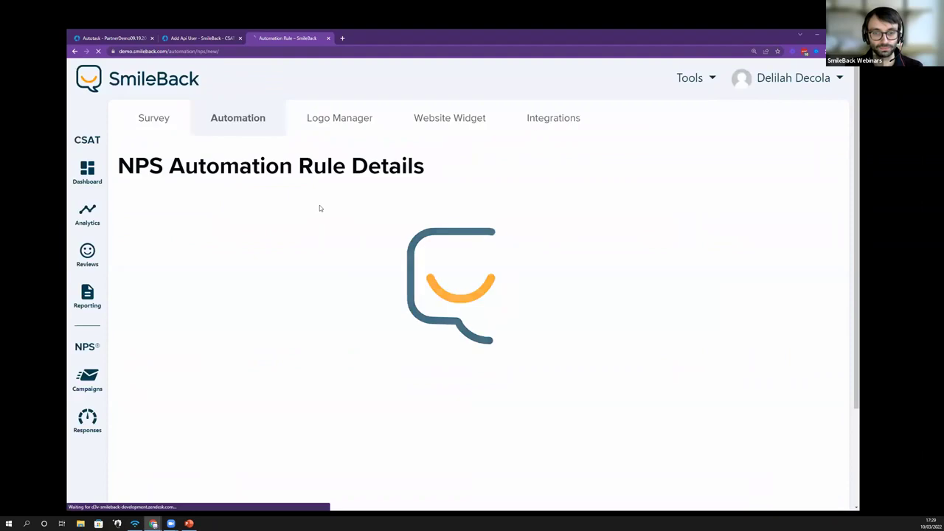
pyautogui.scroll(-1, 321, 207)
pyautogui.scroll(-1, 321, 206)
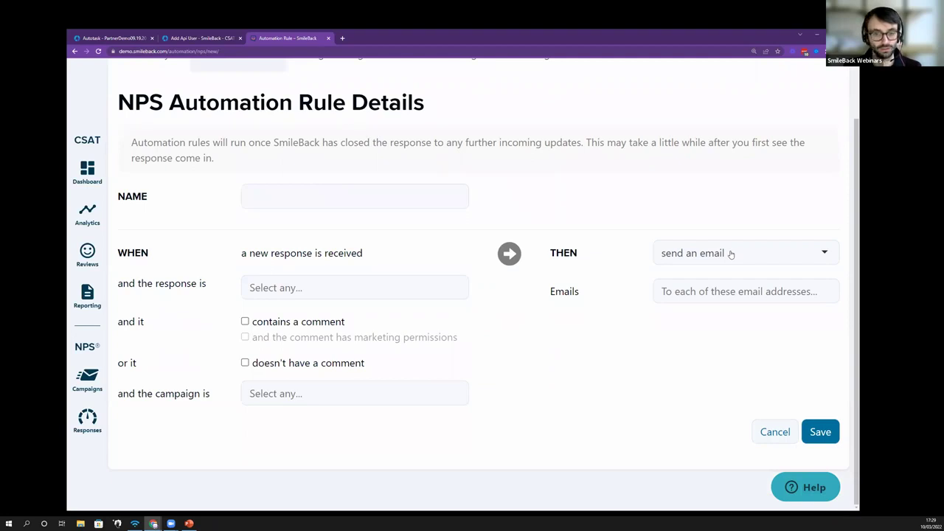
# Step: Try the comment and marketing-permission conditions, then check the THEN actions, keeping Send an email
pyautogui.click(245, 321)
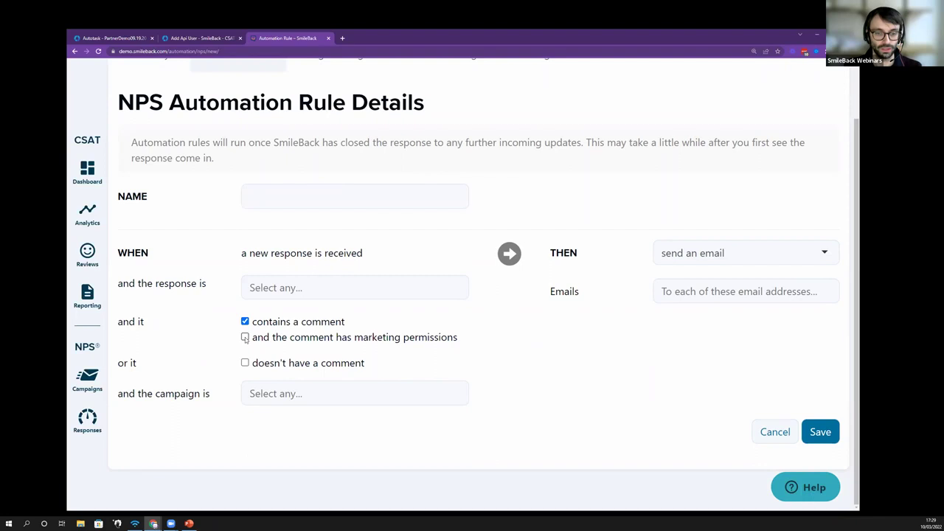
pyautogui.click(245, 337)
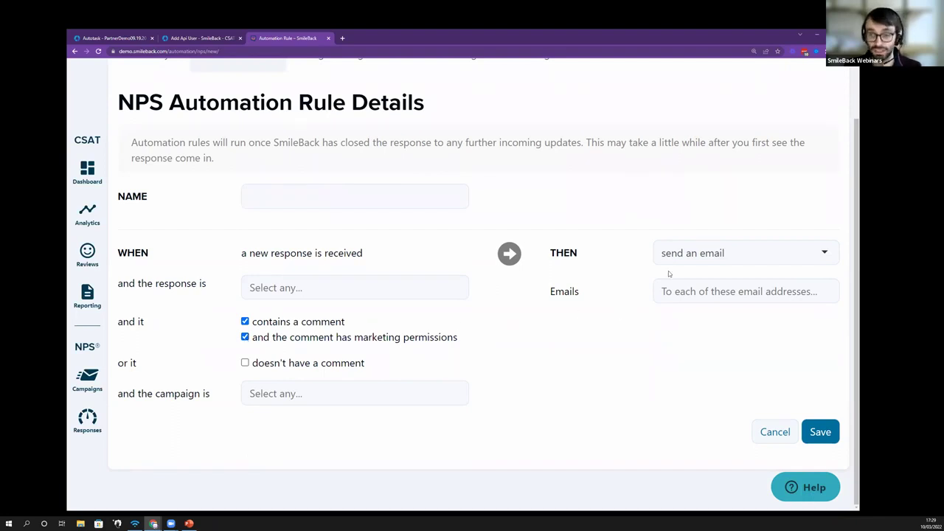
pyautogui.click(245, 322)
pyautogui.click(701, 254)
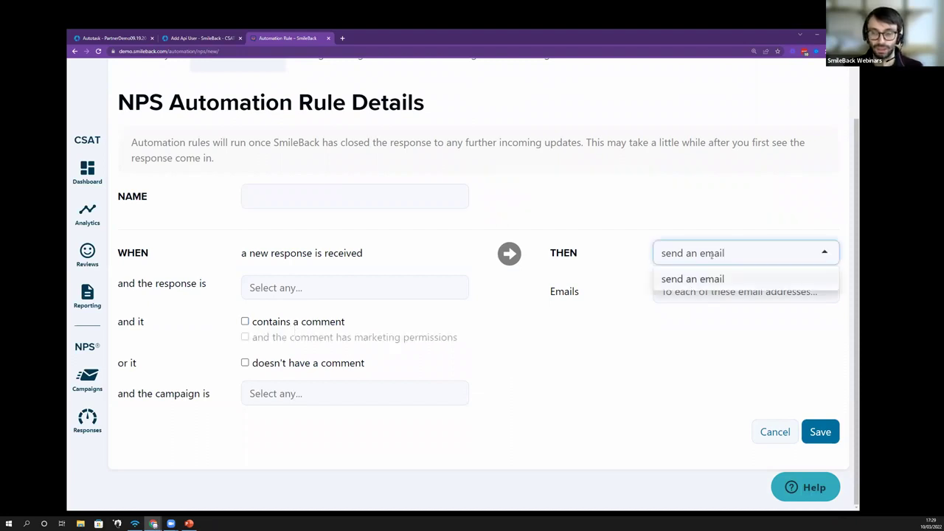
pyautogui.click(719, 318)
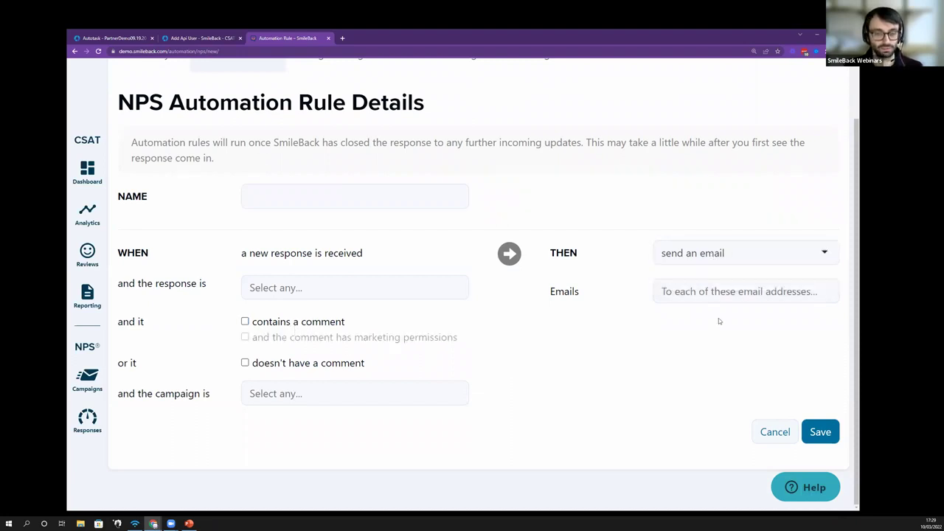
pyautogui.scroll(1, 719, 318)
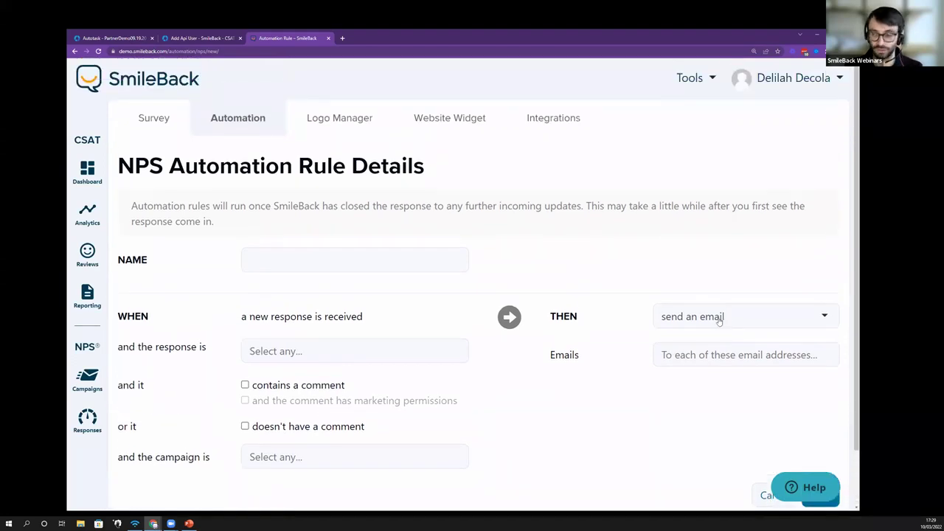